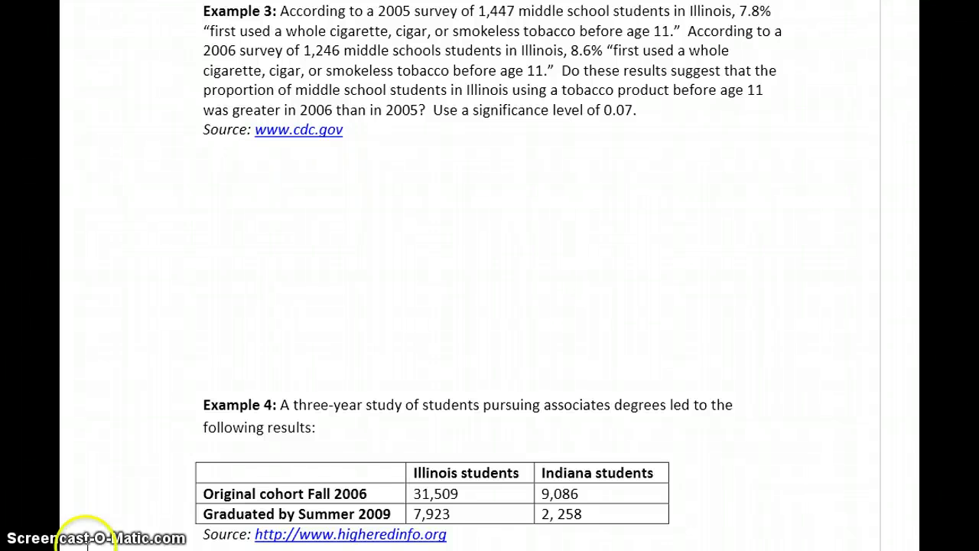
Start a widened note below Example 3 defining p₁ as the 2005 proportion of middle schoolers using tobacco products.
left_click(107, 157)
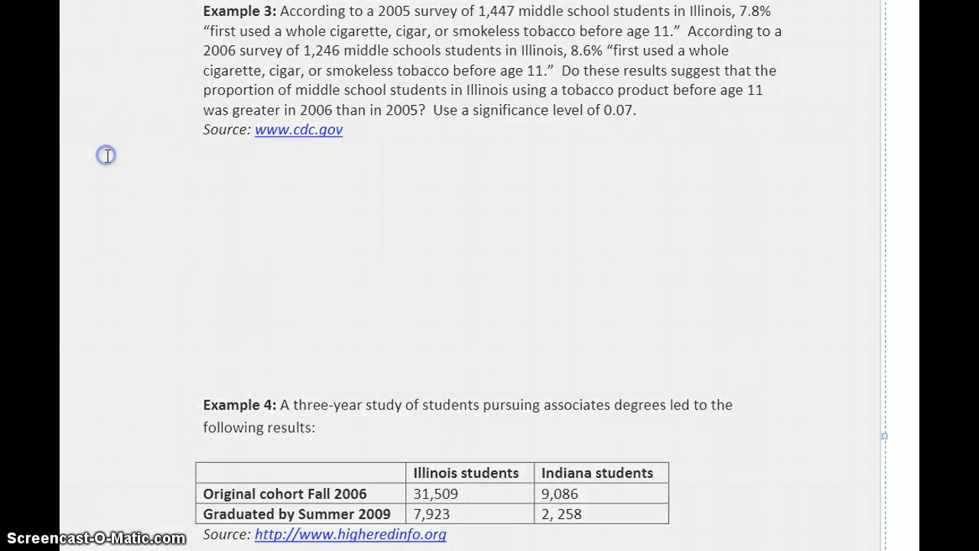
type("We'll let the proport")
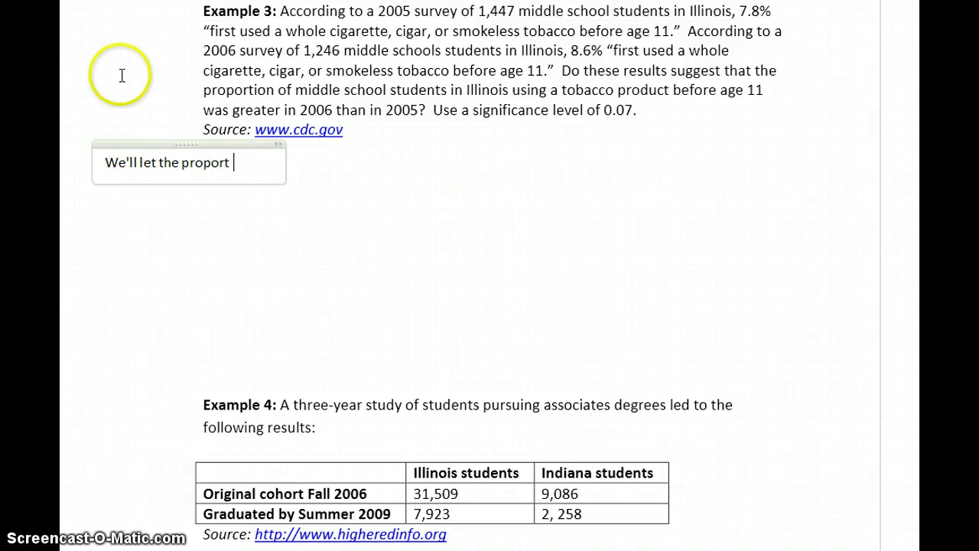
type("ion of middle school st")
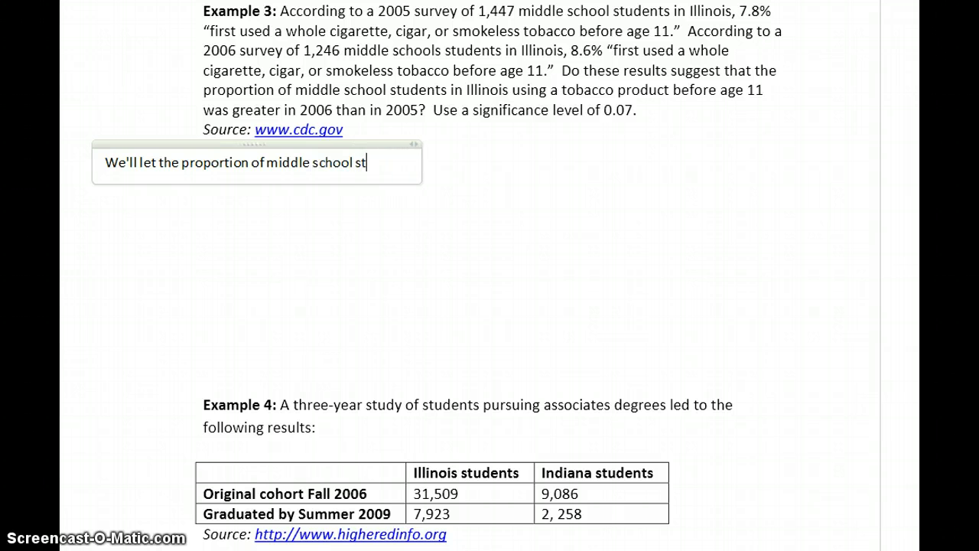
type("udents using to b")
key("BackSpace")
key("BackSpace")
type("bacco")
key("BackSpace")
type("o products in 2005 be represented by")
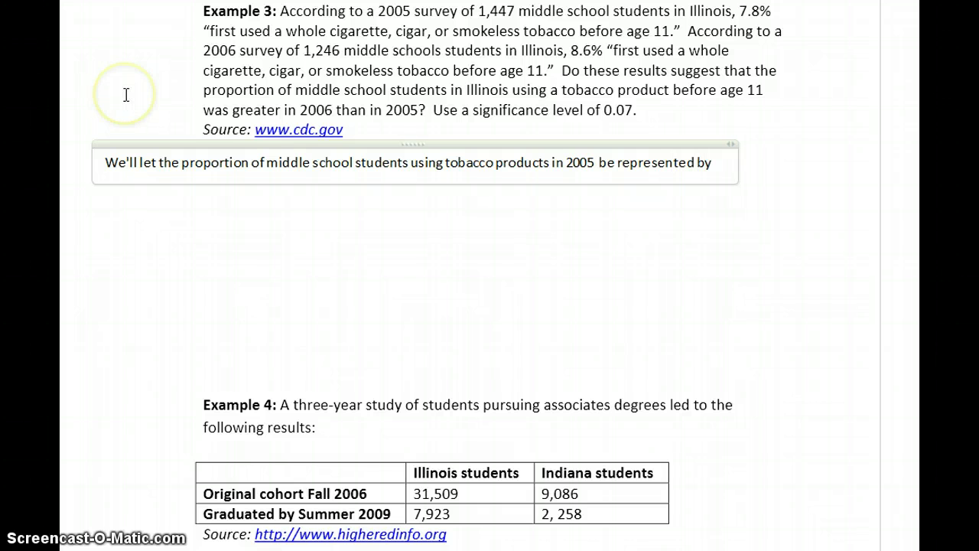
key("alt+equal")
type("p_1")
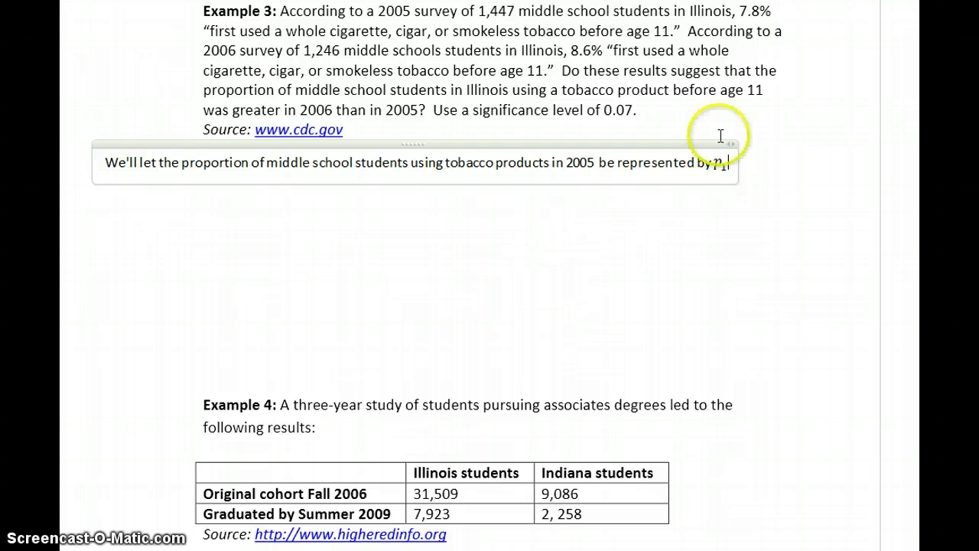
left_click_drag(732, 143, 847, 152)
Define p₂ as the 2006 proportion, then begin the sentence 'The claim'.
type("and t")
key("BackSpace")
key("BackSpace")
key("BackSpace")
key("BackSpace")
key("BackSpace")
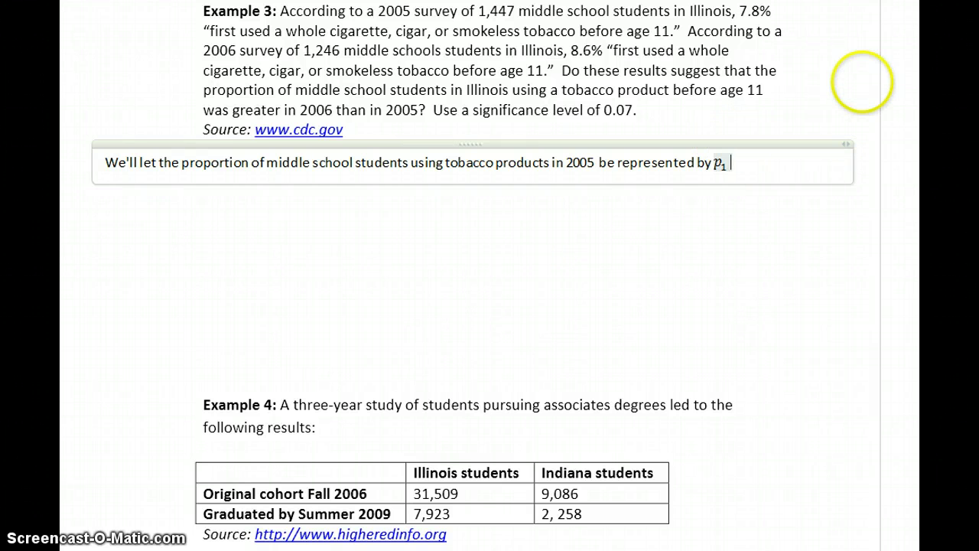
key("Right")
type("and the pro")
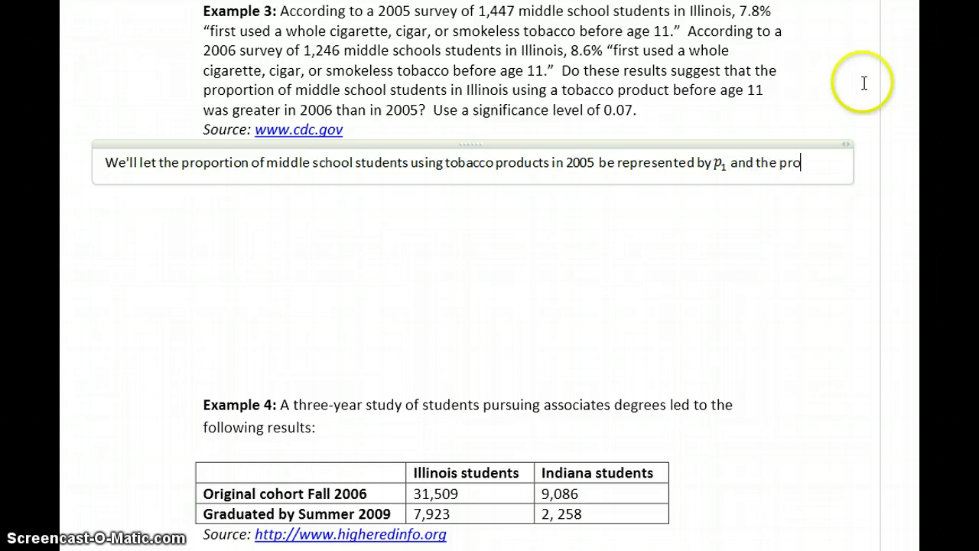
type("portion in 20")
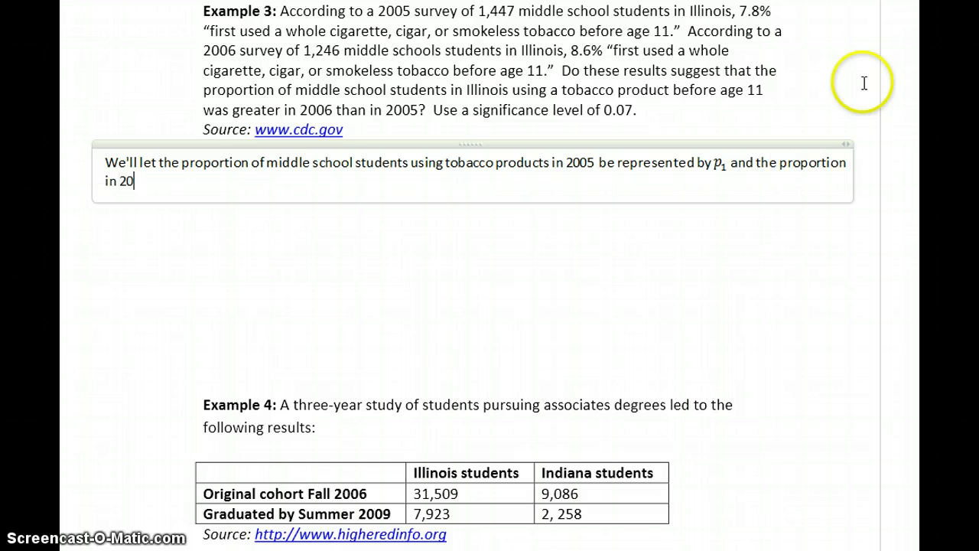
type("06 be represent")
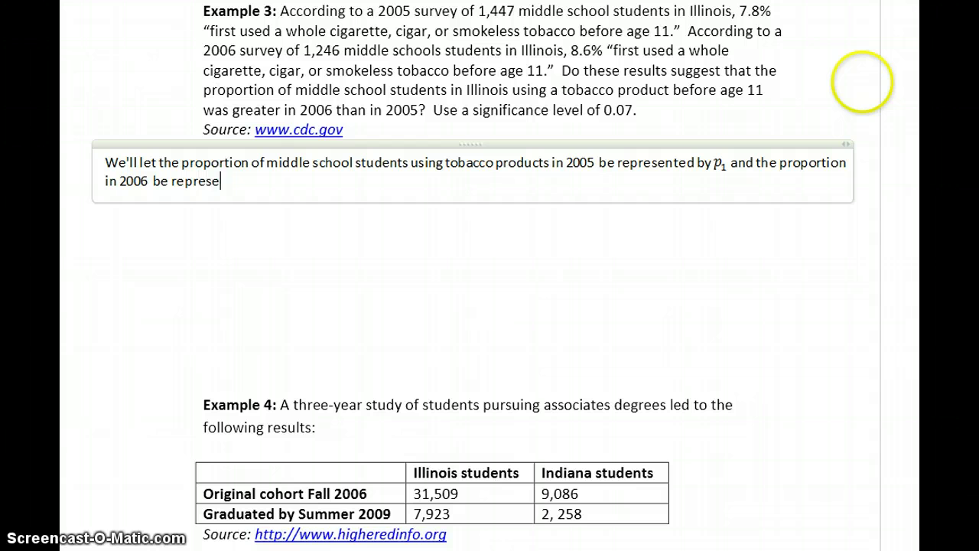
key("BackSpace")
key("BackSpace")
key("BackSpace")
type("ented by")
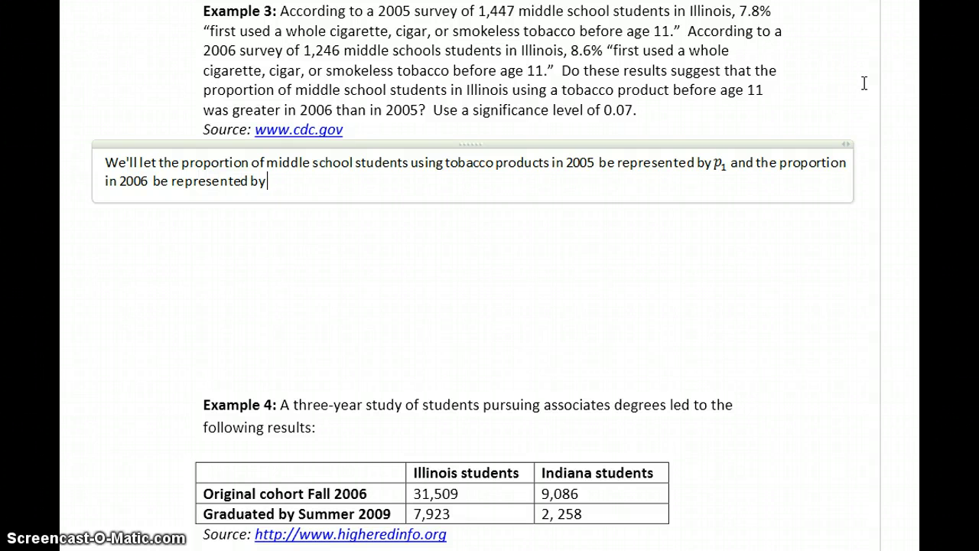
key("alt+equal")
type("p_2")
key("Right")
type(". The claim")
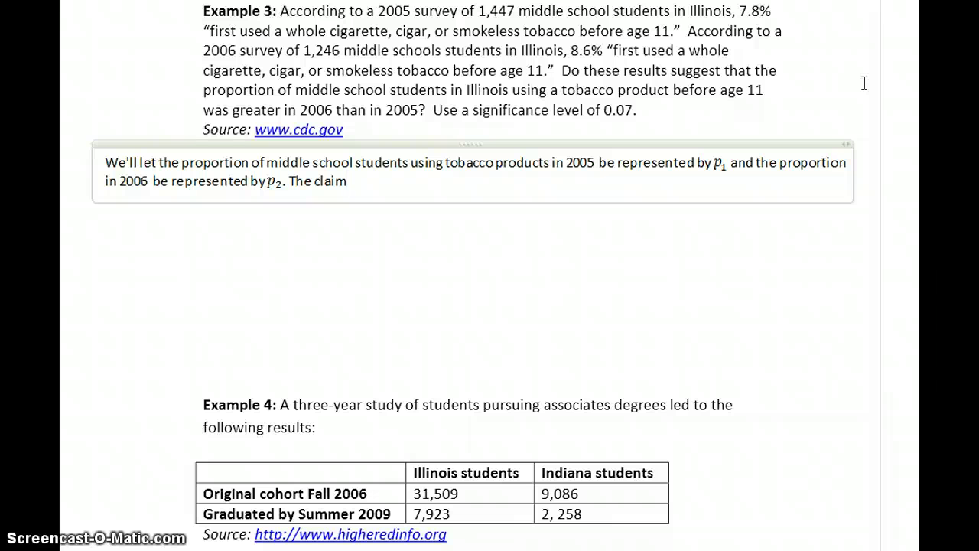
State the claim as the equation p₁ < p₂, followed by 'giving us the following hypotheses:'.
type("is that")
key("alt+equal")
type("p_1")
key("space")
type("< p_2")
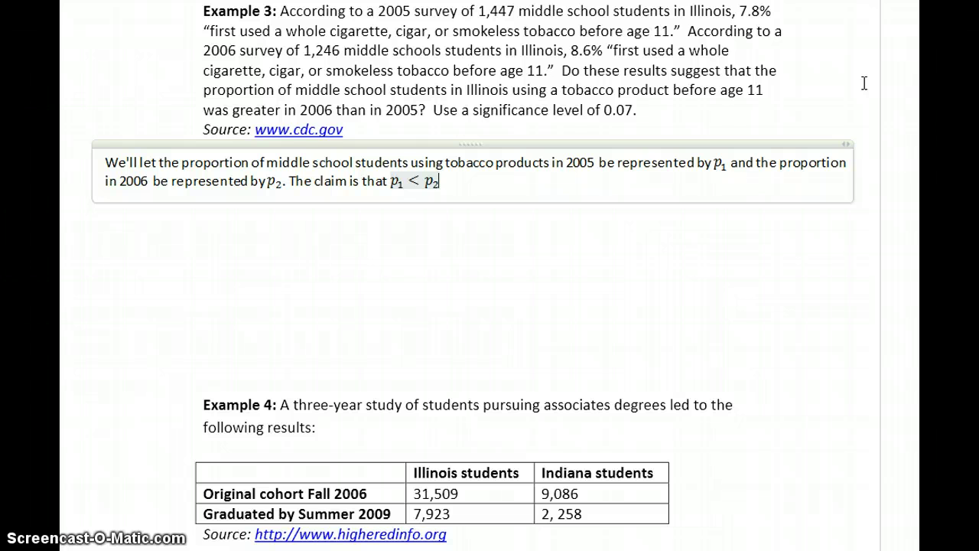
key("Right")
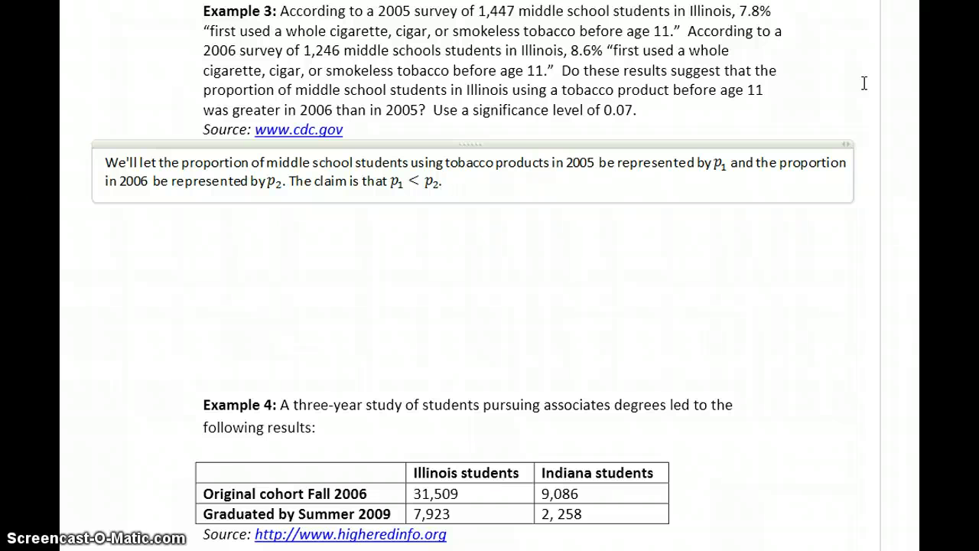
type("giving us the followin")
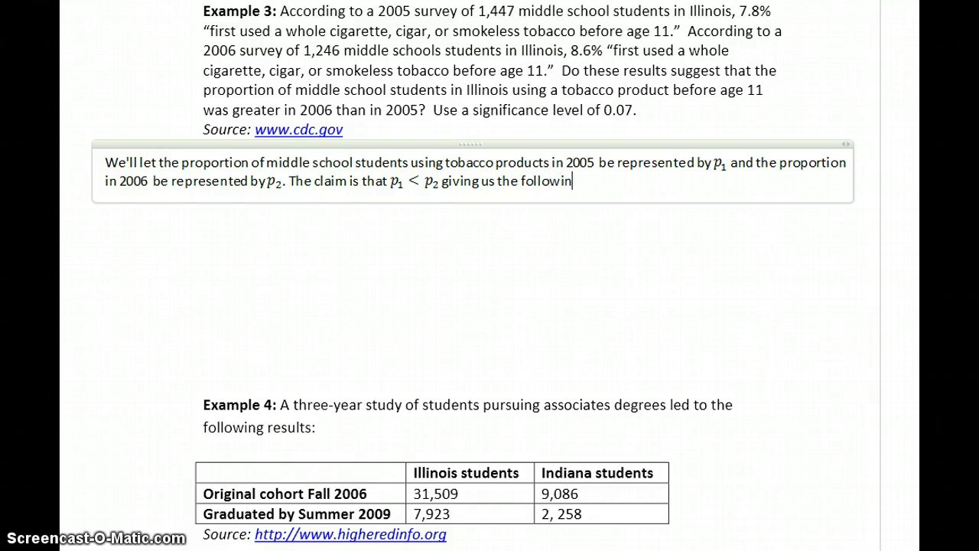
type("g hypotheses:")
Write H₀: p₁ − p₂ = 0 and Hₐ: p₁ − p₂ < 0, then begin the sample counts (113 successes, 1334 failures).
key("Return")
key("alt+equal")
type("H_0:p_")
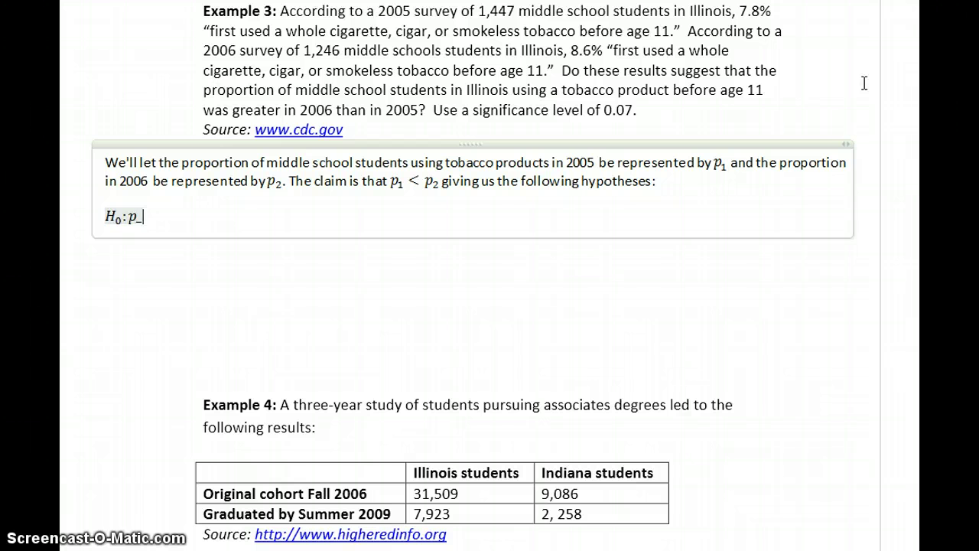
type("1=p")
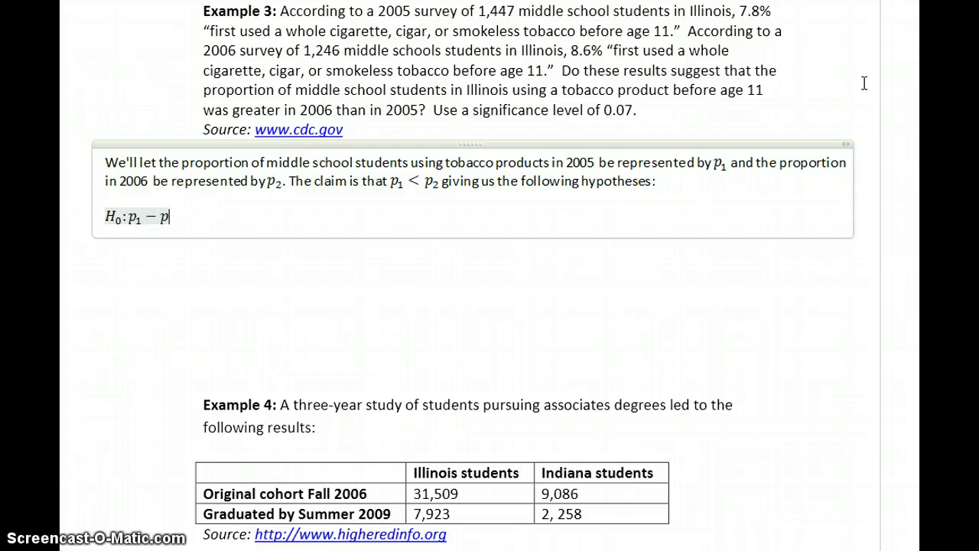
type("_2=0")
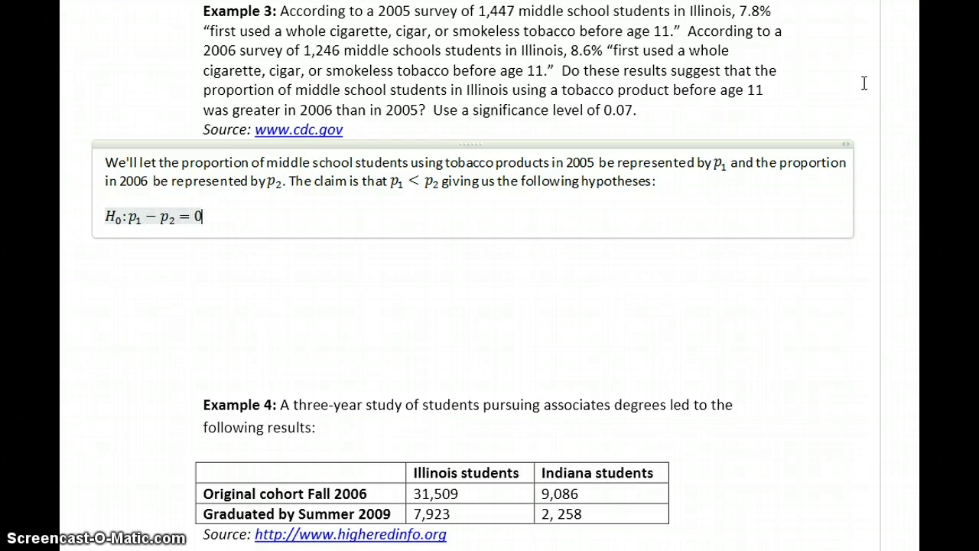
key("Return")
type("H")
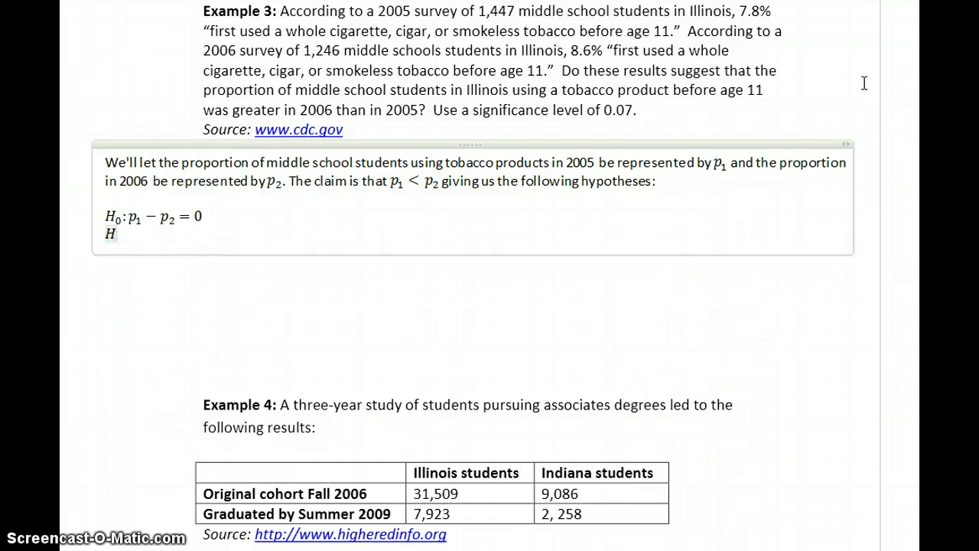
type("_a:p_1-p_2")
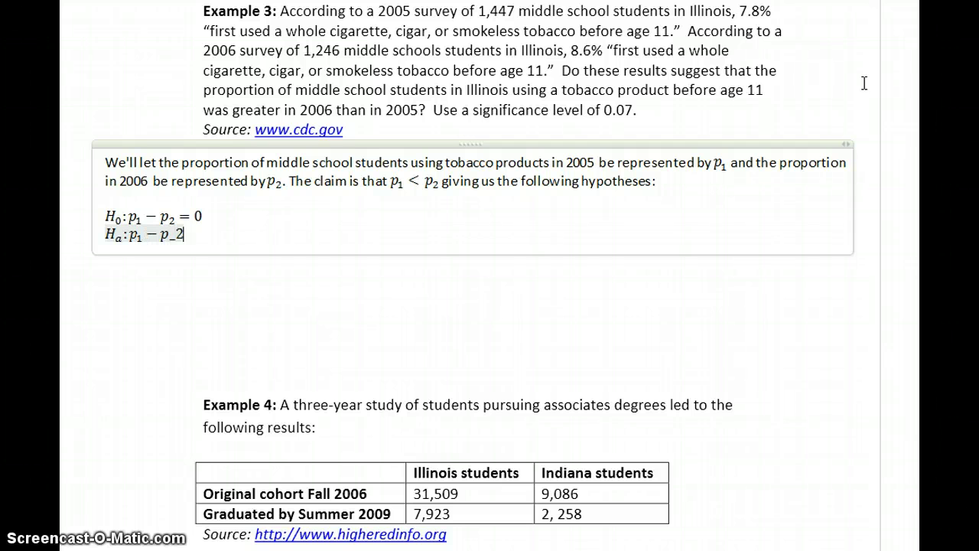
type("<0")
key("Right")
key("Return")
key("Return")
type("In our first sample we have 113 successes and")
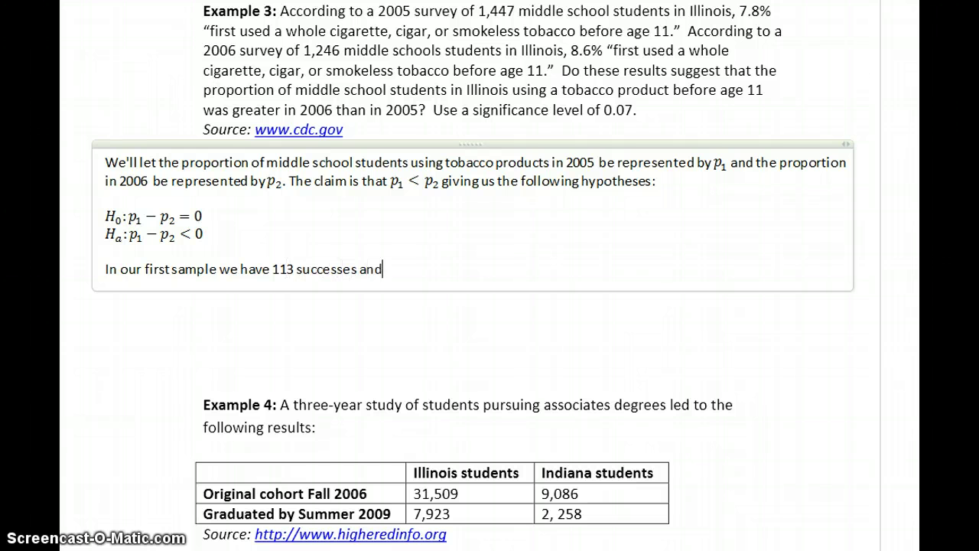
type(" 1334 failures. In")
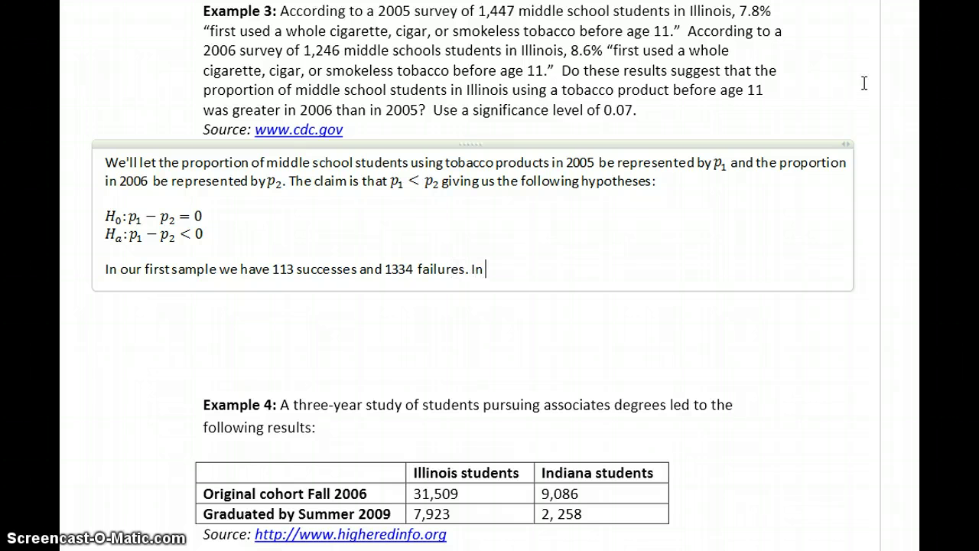
type(" our second sample ")
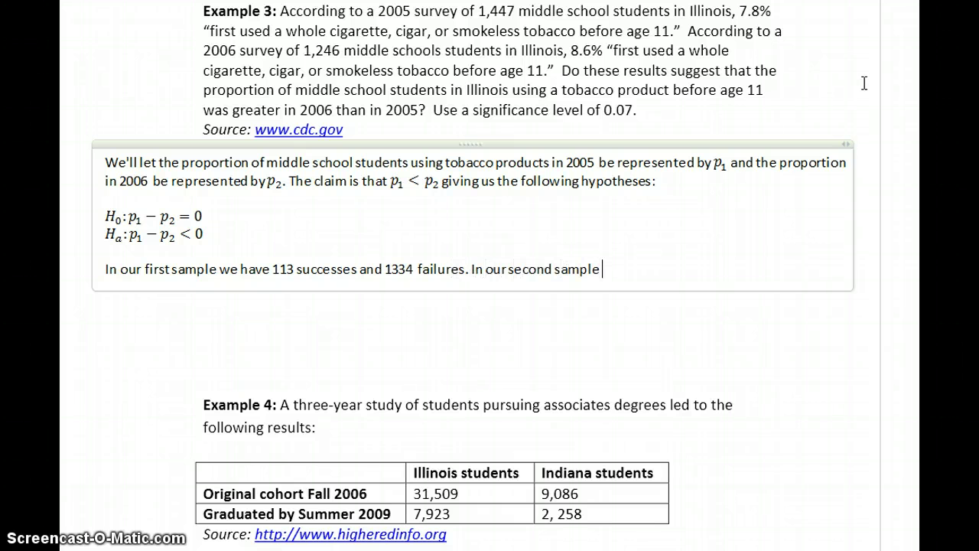
type("we have 107 ")
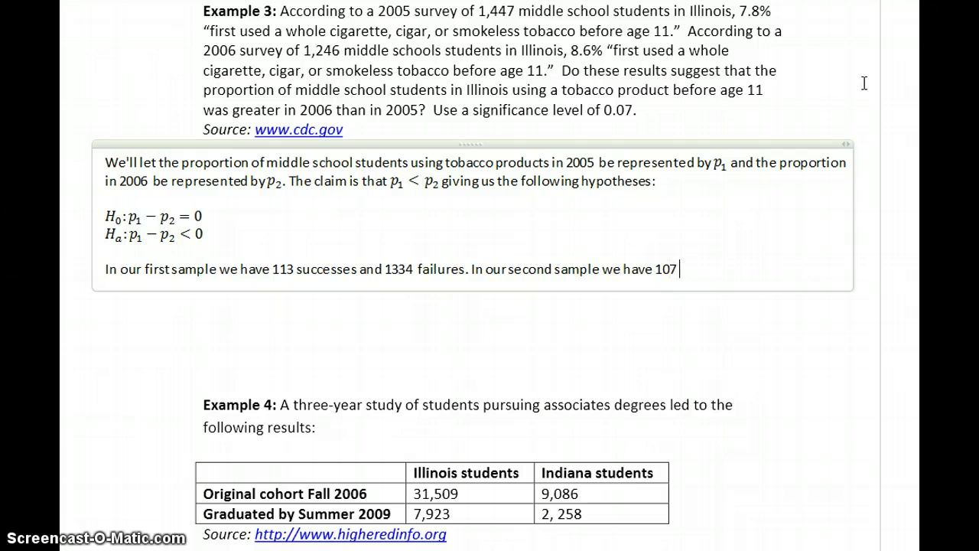
type("successes and 1")
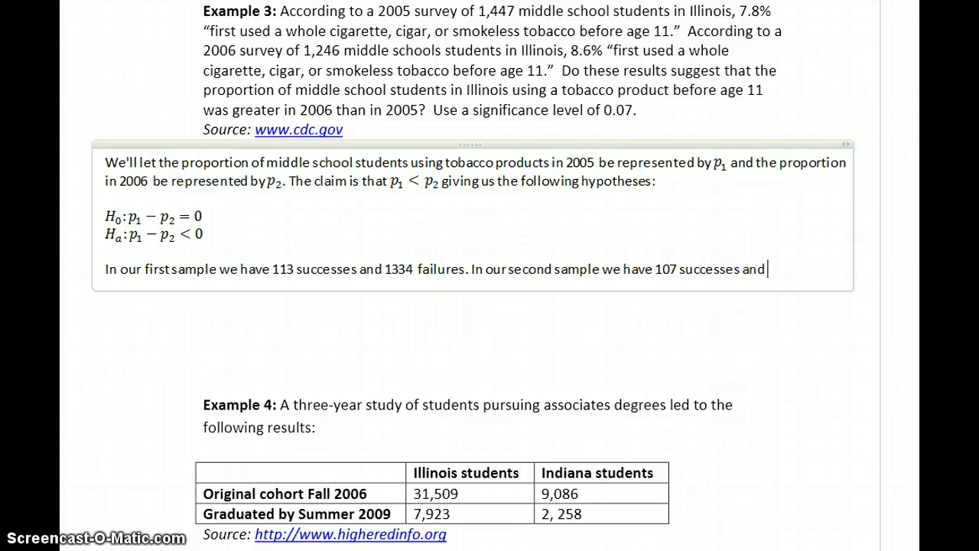
type("139 failures")
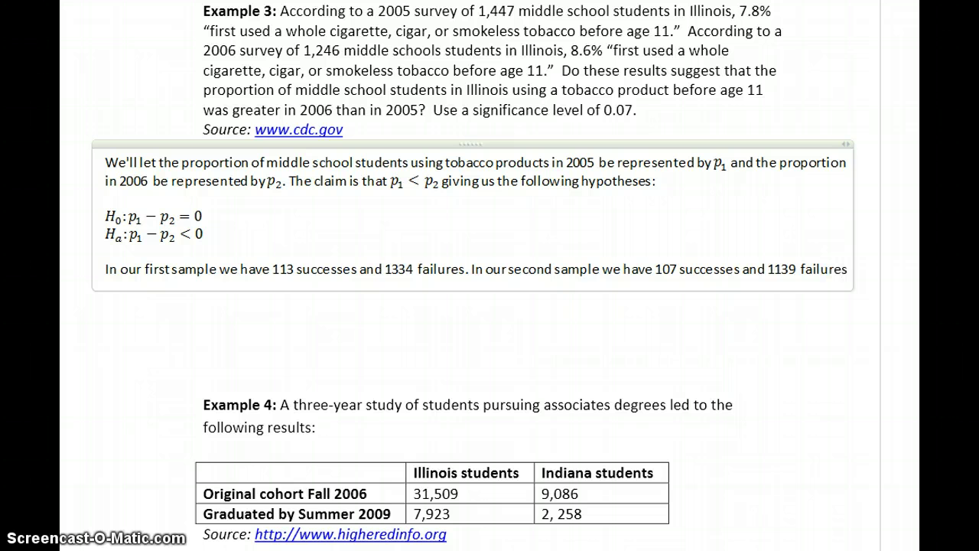
type(", so the conditio")
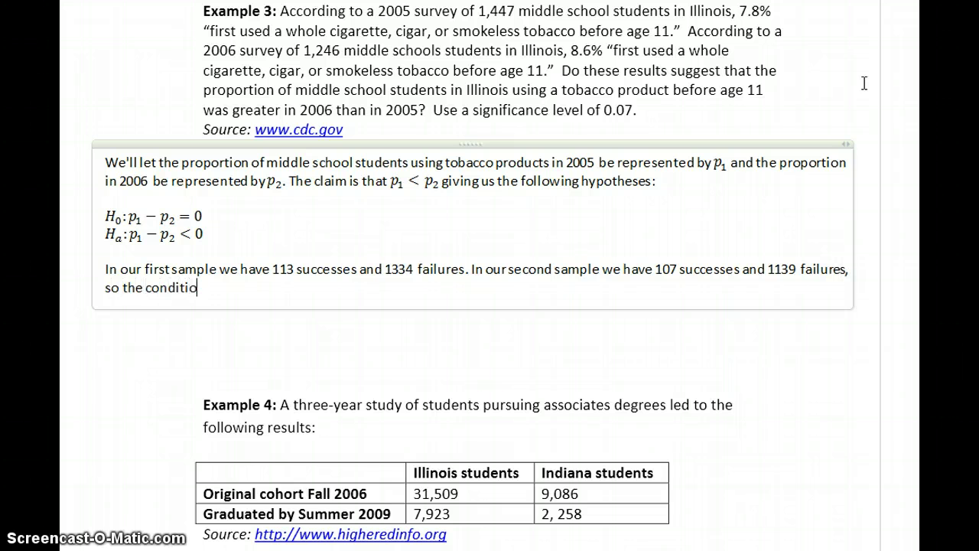
type("ns are met to tes")
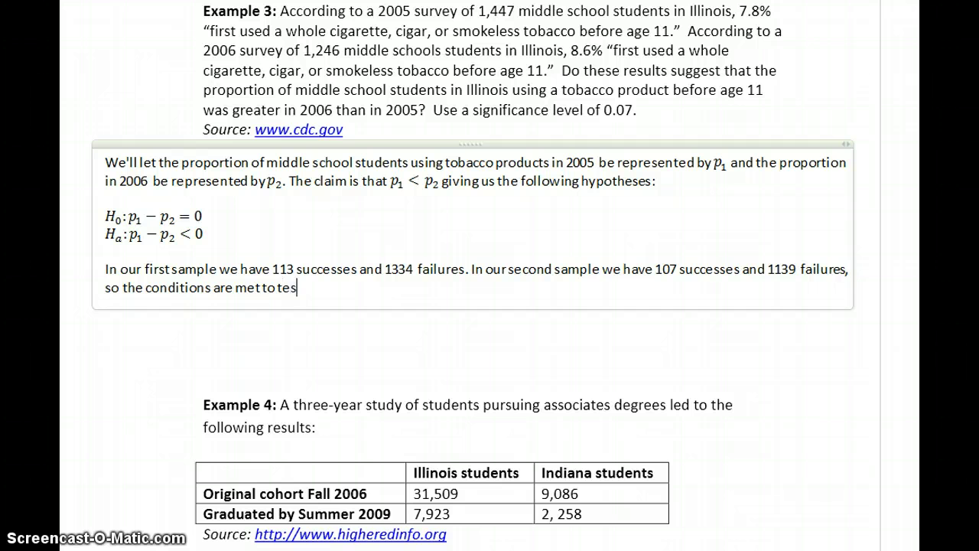
type("t a claim about")
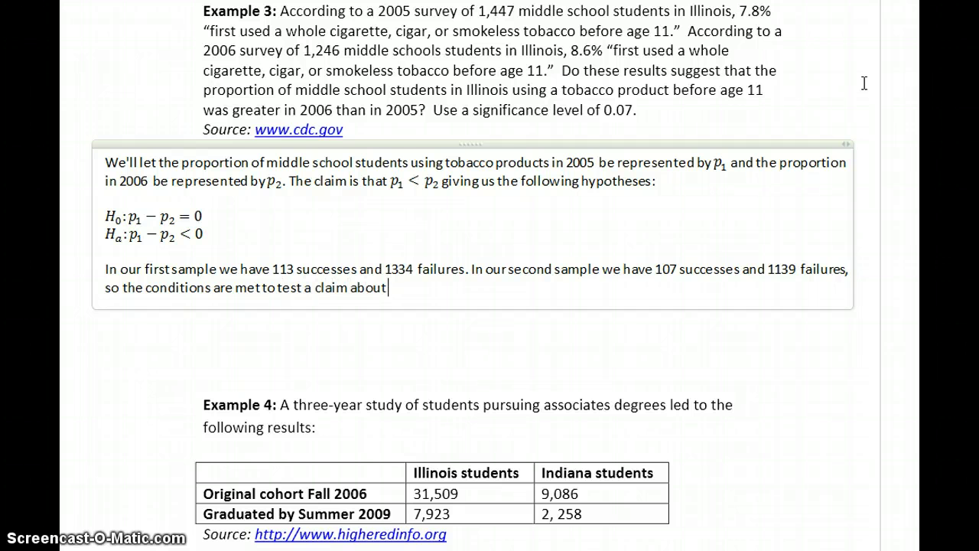
type(" proportions.")
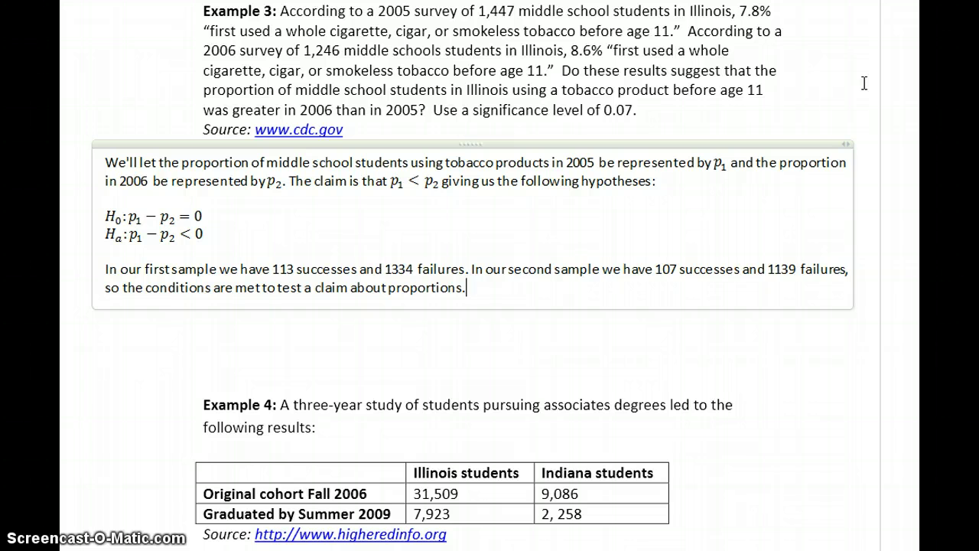
Switch to the StatCrunch window with the earlier two-proportion test results.
key("alt+Tab")
key("alt+Tab")
key("alt+Tab")
key("Tab")
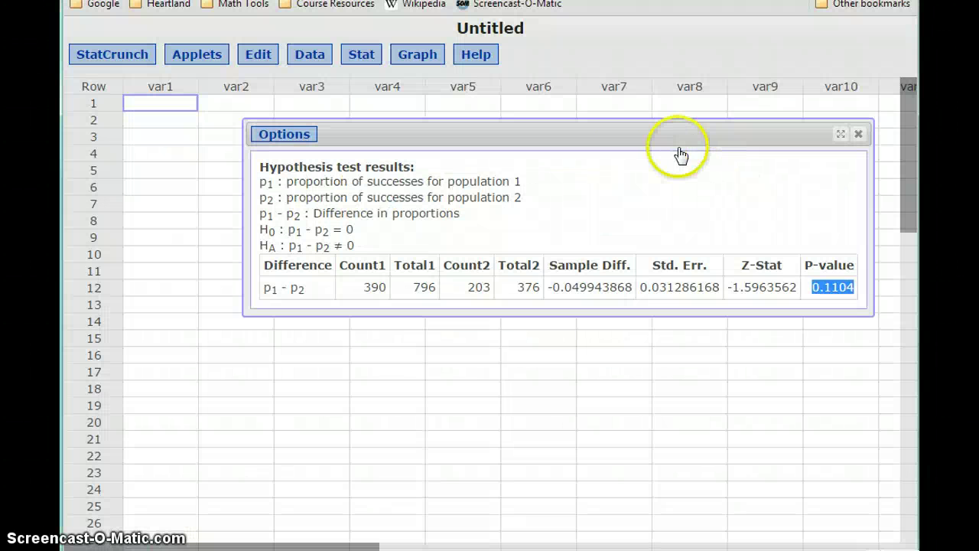
Recalculate the two-proportion test with 113 of 1447 and 107 of 1246, alternative p₁ − p₂ < 0.
left_click(277, 138)
left_click(274, 150)
left_click_drag(433, 134, 396, 136)
type("1")
key("Tab")
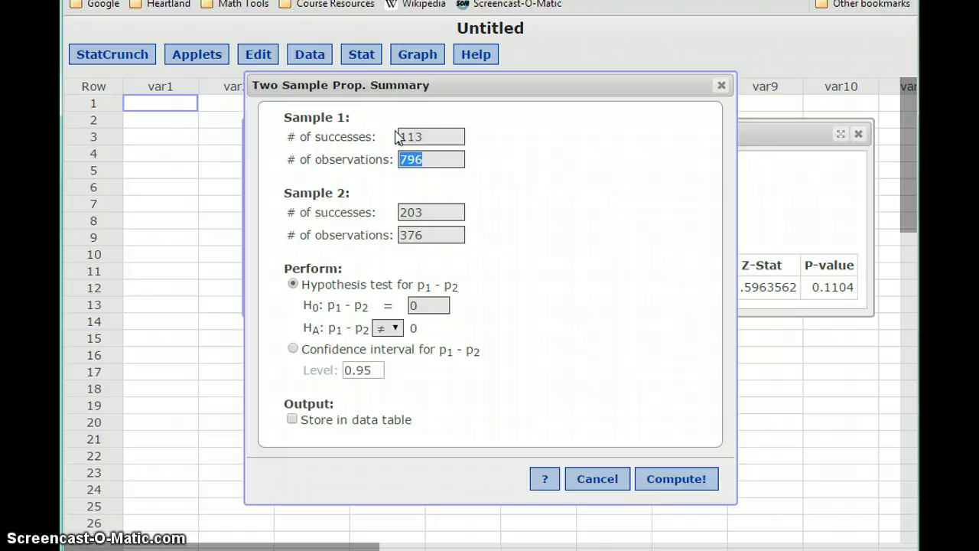
type("1447")
double_click(416, 211)
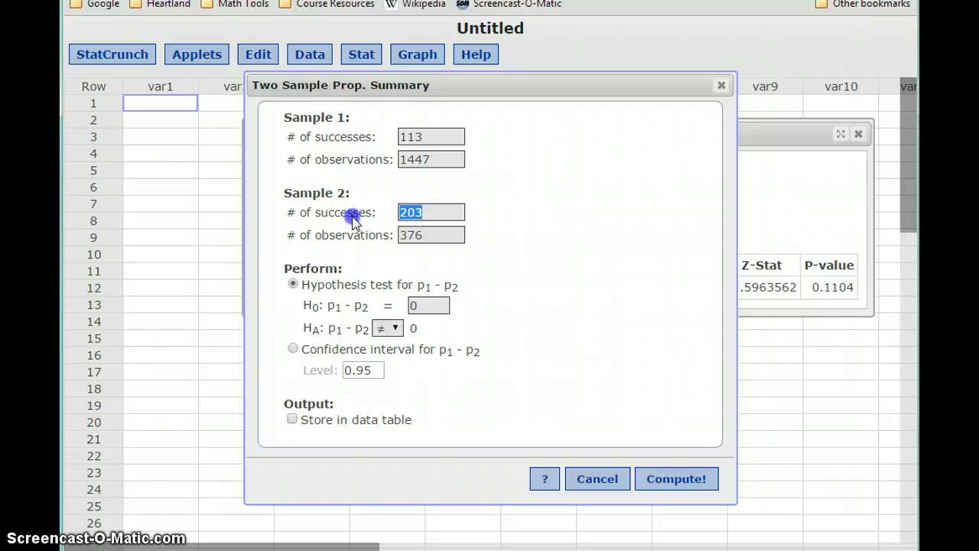
type("107")
key("Tab")
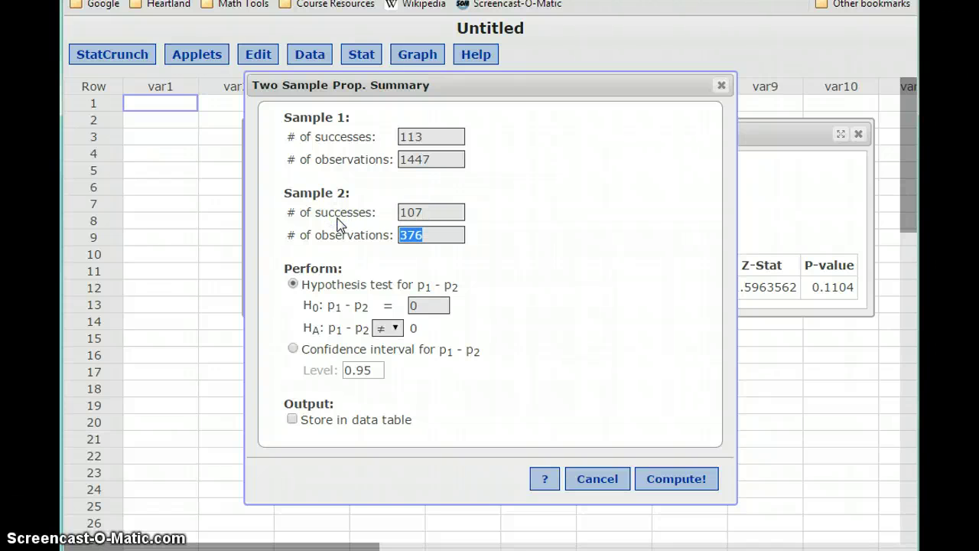
type("1246")
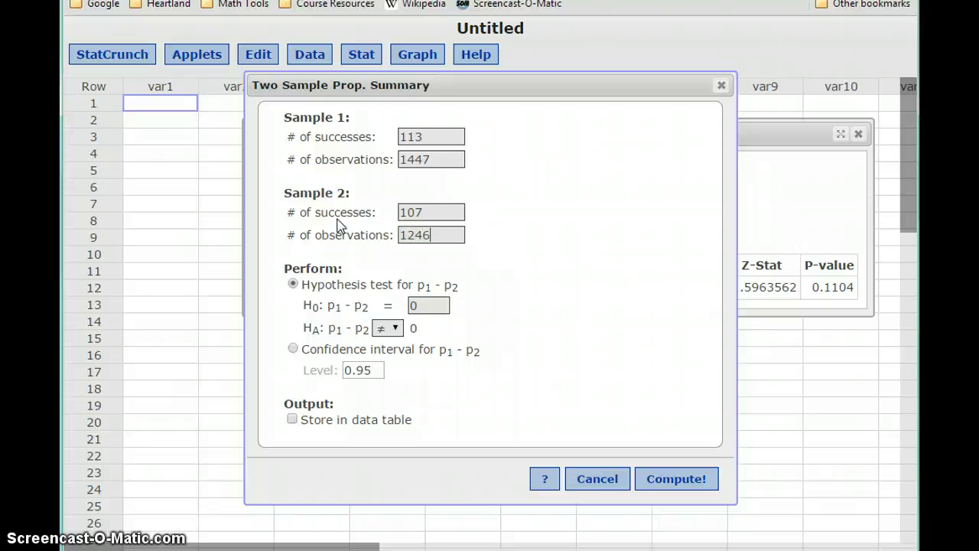
left_click(395, 328)
left_click(387, 373)
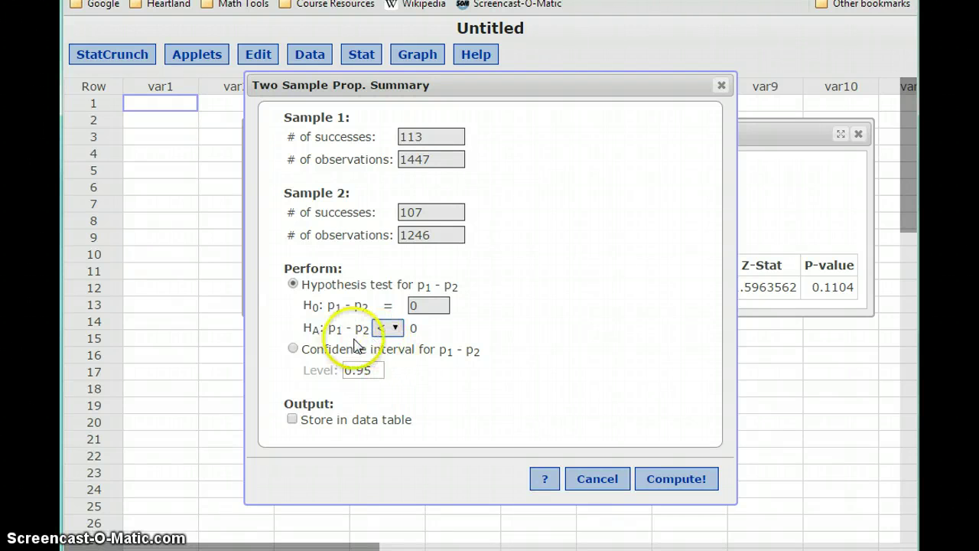
Compute the test, select the resulting P-value 0.2311, and return to OneNote.
left_click(675, 480)
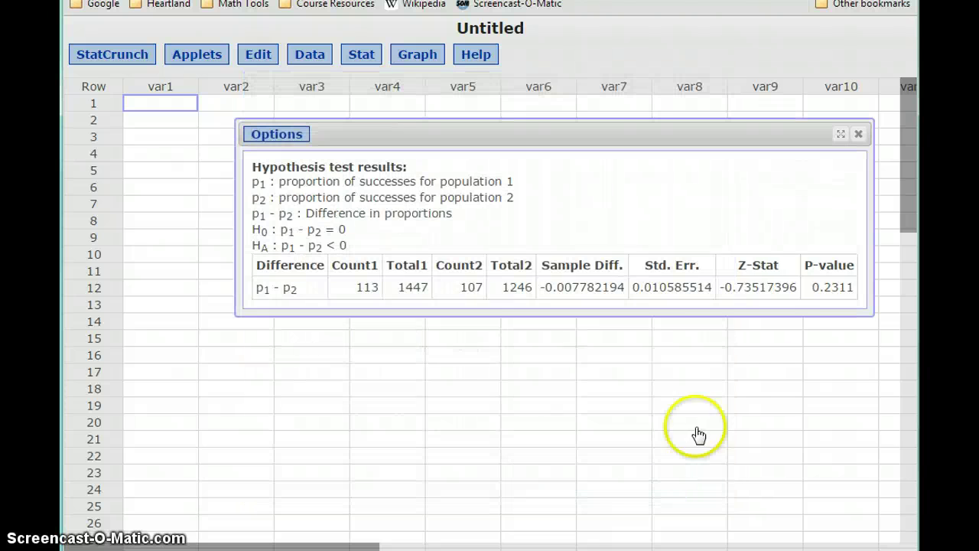
left_click_drag(809, 287, 849, 287)
left_click(849, 287)
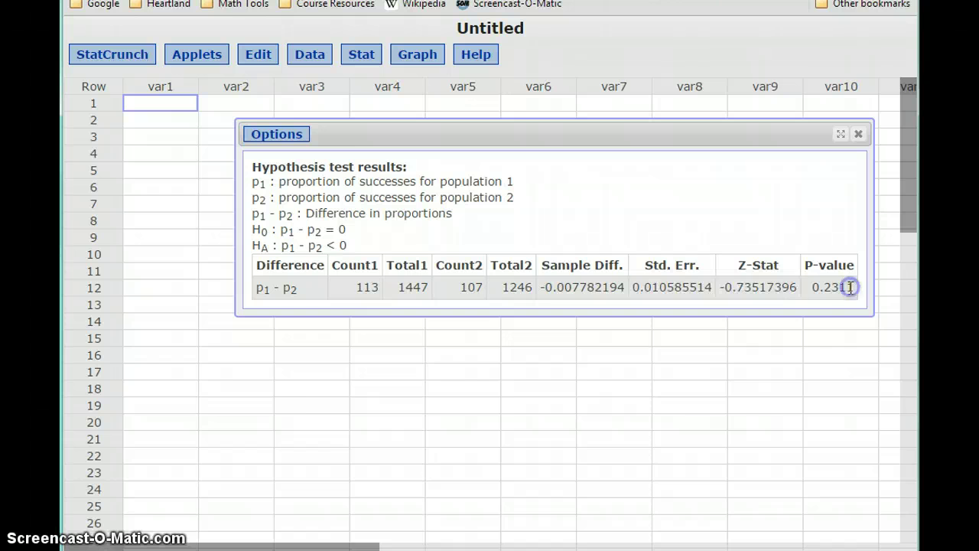
key("alt+Tab")
Write that p-value 0.2311 > α = 0.07, so we fail to reject H₀ and conclude p₁ − p₂ = 0.
type("Our")
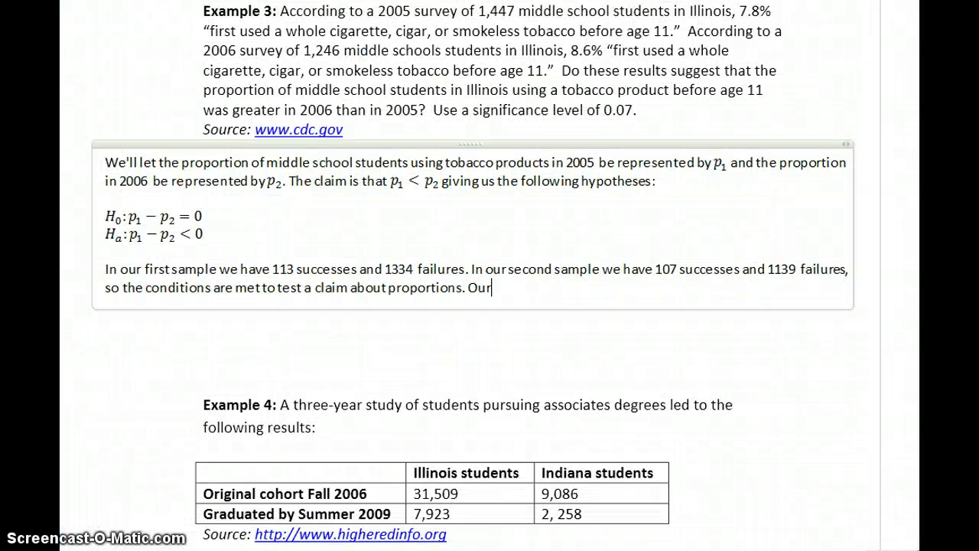
type(" p-value is 0.2311")
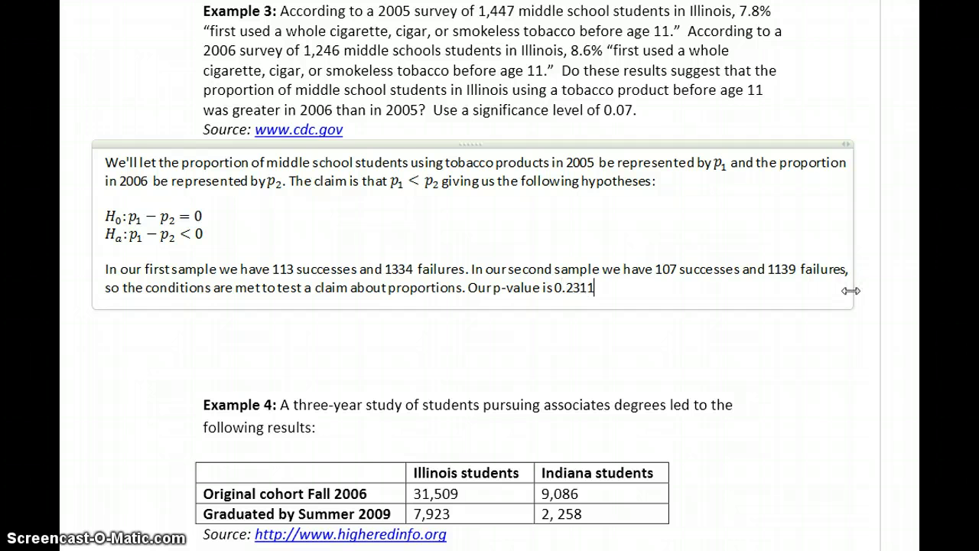
type(" >")
key("alt+equal")
type("\\alpha")
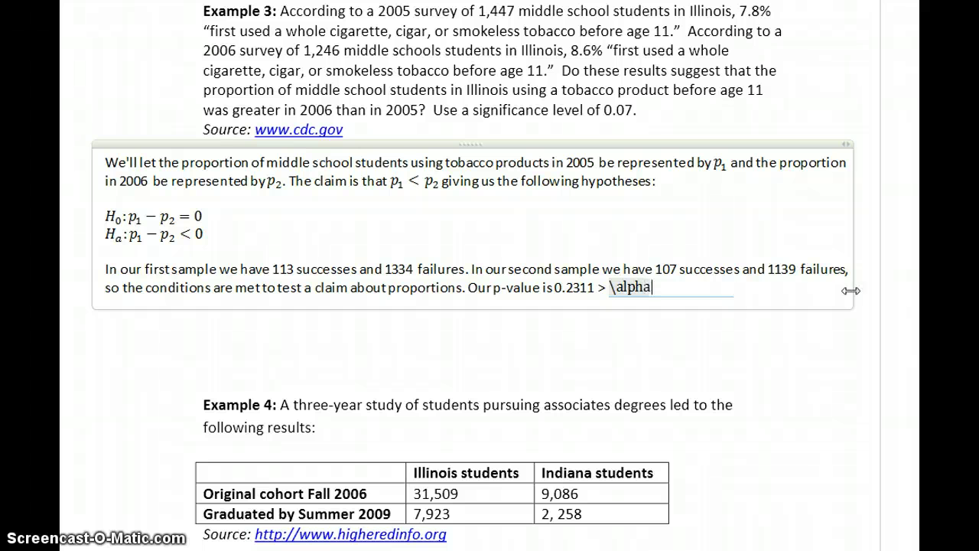
key("Right")
type("= 0.0")
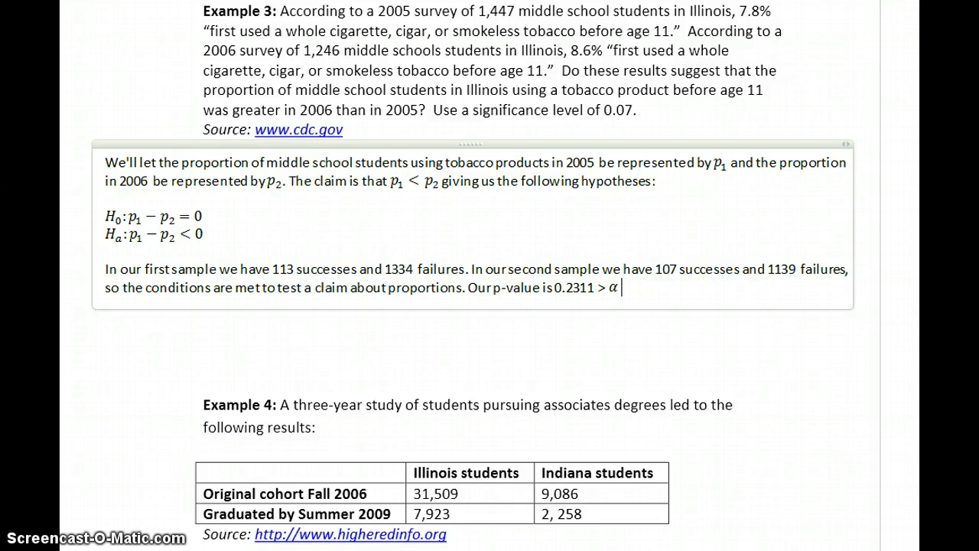
type("7 so we fail to rejecth")
key("BackSpace")
key("alt+=")
type("H_0  and conclude that")
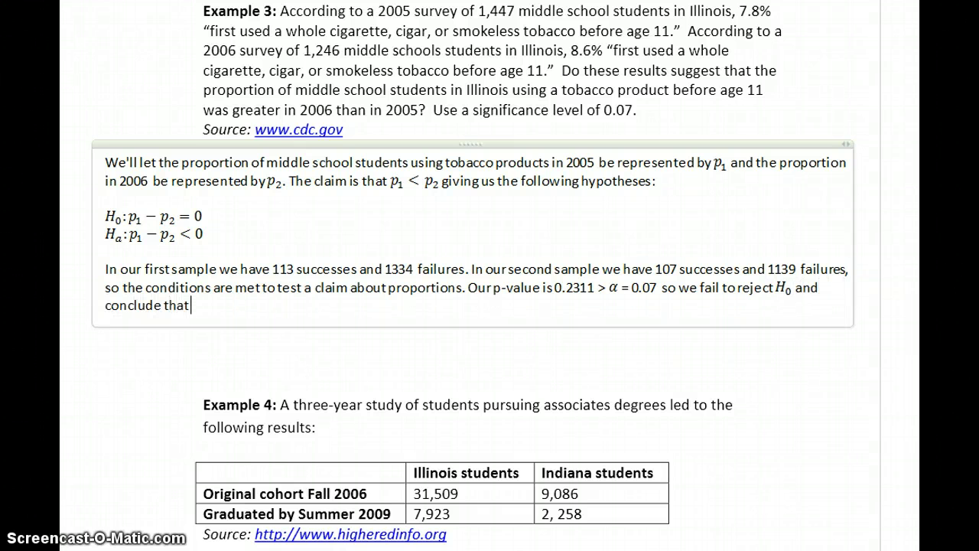
key("alt+=")
type("_1 - p_2 = 0")
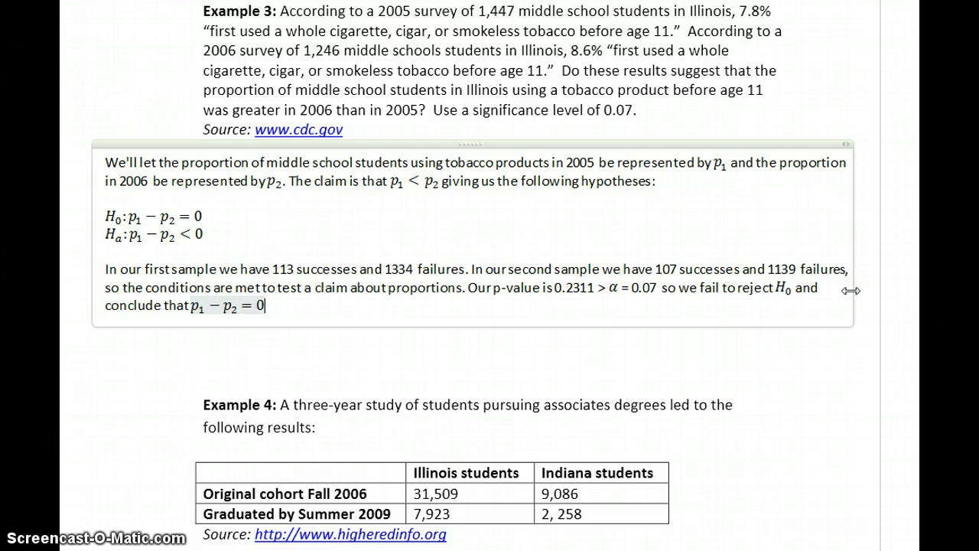
key("Right")
Add that there is insufficient evidence the 2006 proportion differs, and 'The claim is not supported.'.
type(". There is not suffic")
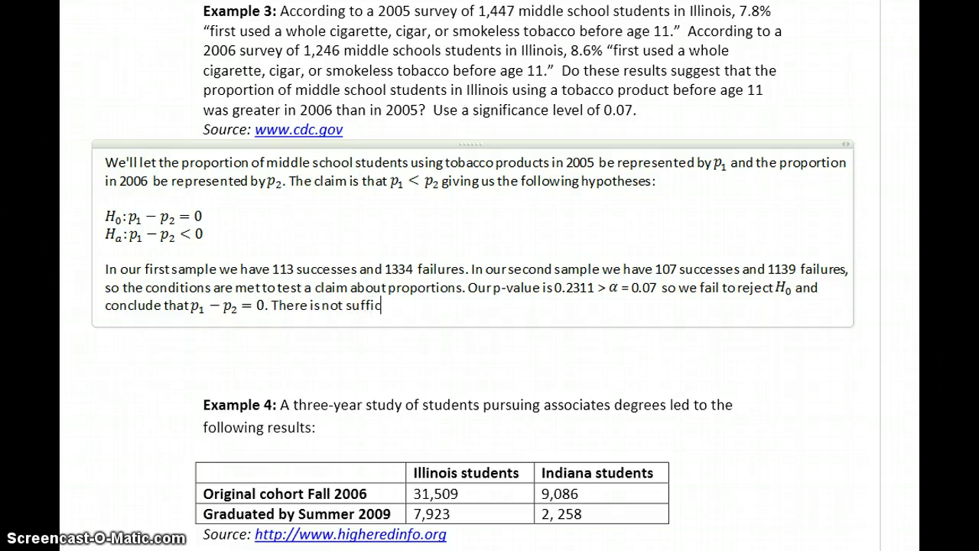
type("ient evidence to")
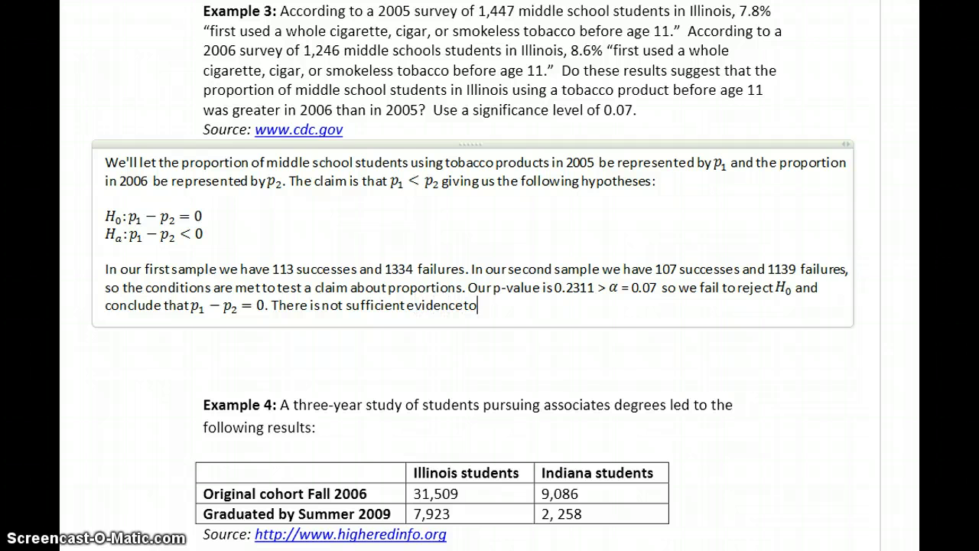
type(" discredit the original as")
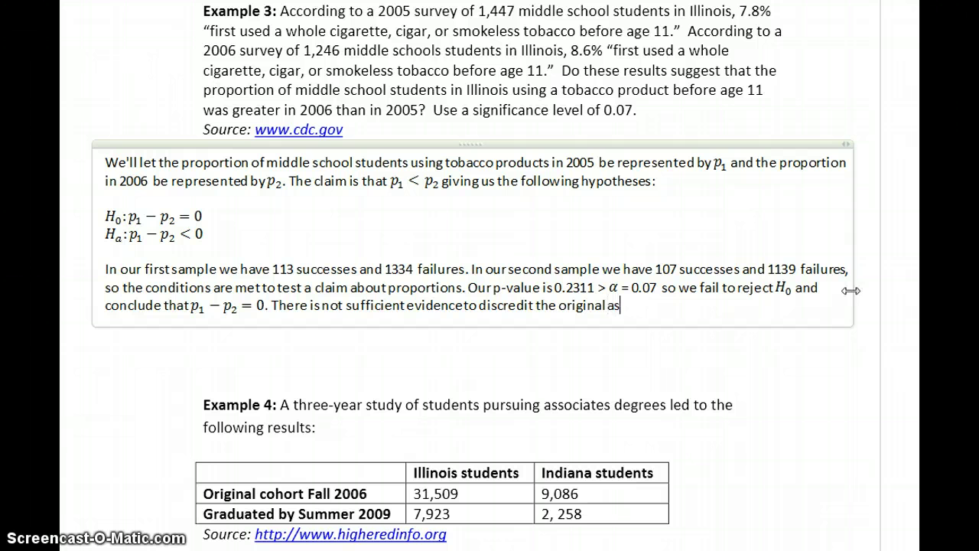
type("sumption that the pr")
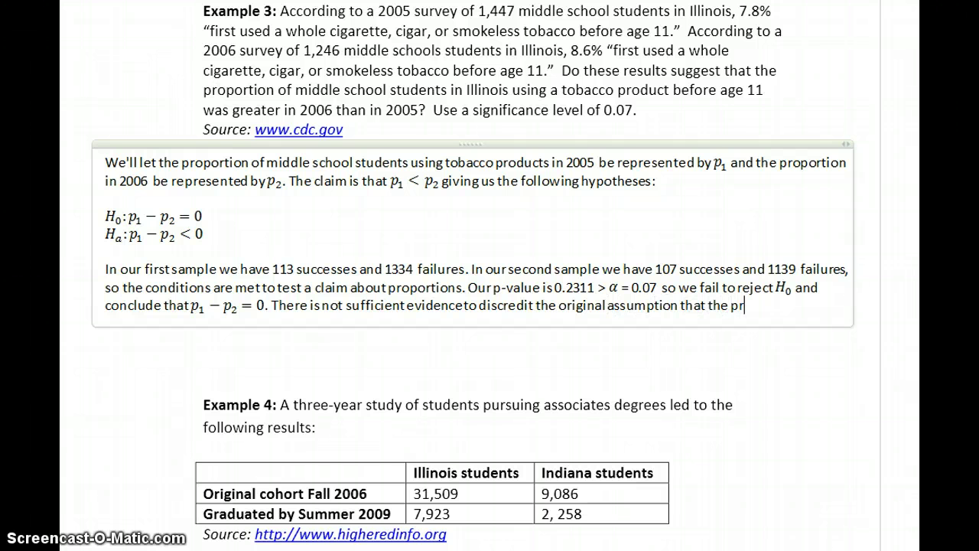
type("oportion of middle")
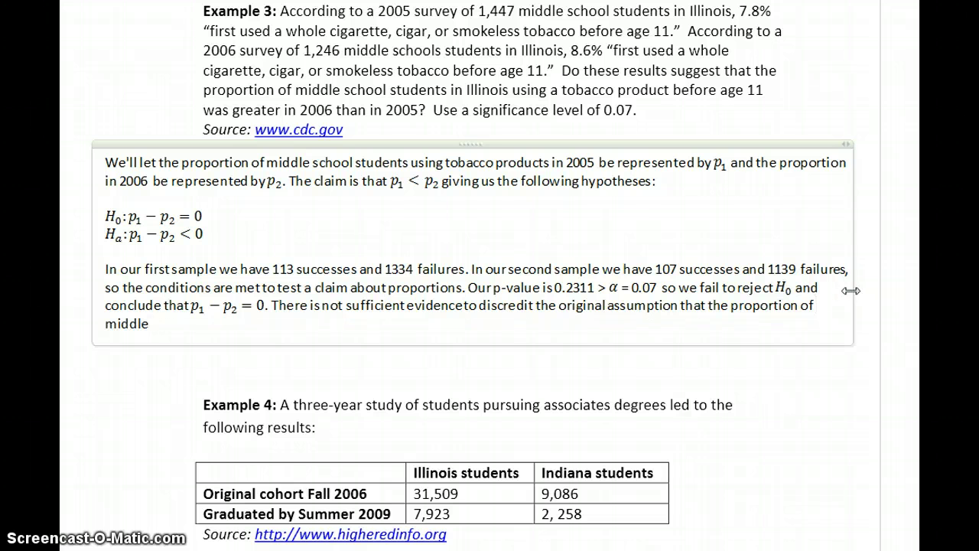
type(" schoolers using tobacco products in 2005 is any differnte")
key("BackSpace")
type("ent that")
key("BackSpace")
type("n the proportion in 2006.")
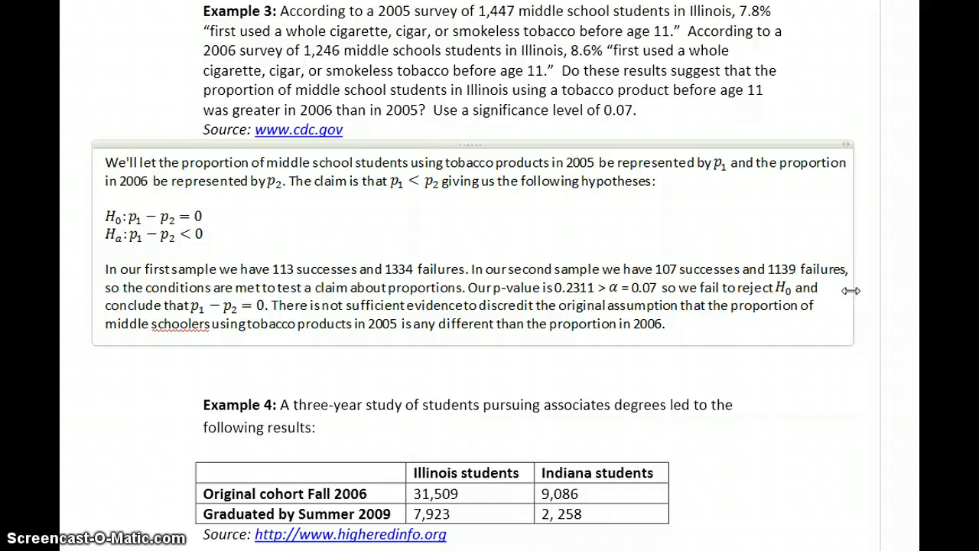
type("The calim")
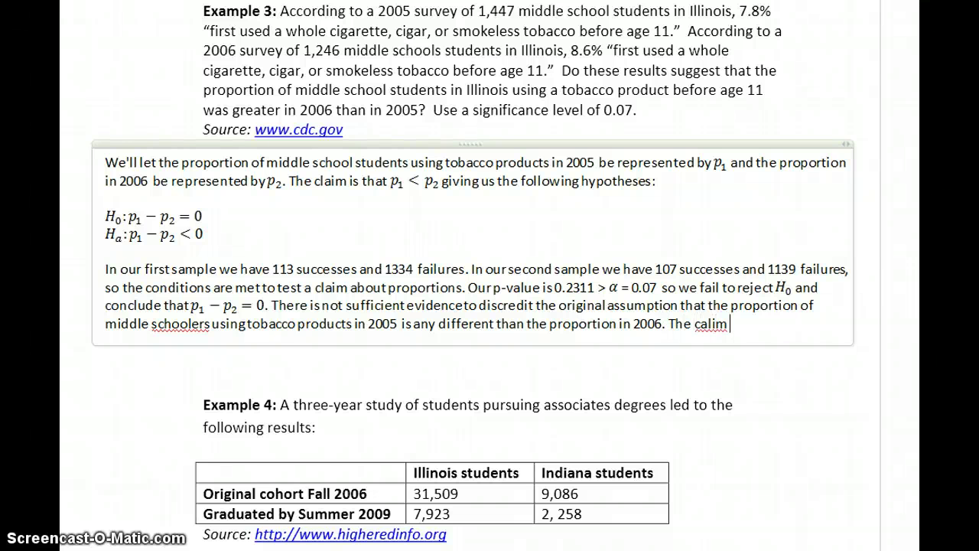
key("BackSpace")
key("BackSpace")
key("BackSpace")
key("BackSpace")
type("laim is not supported.")
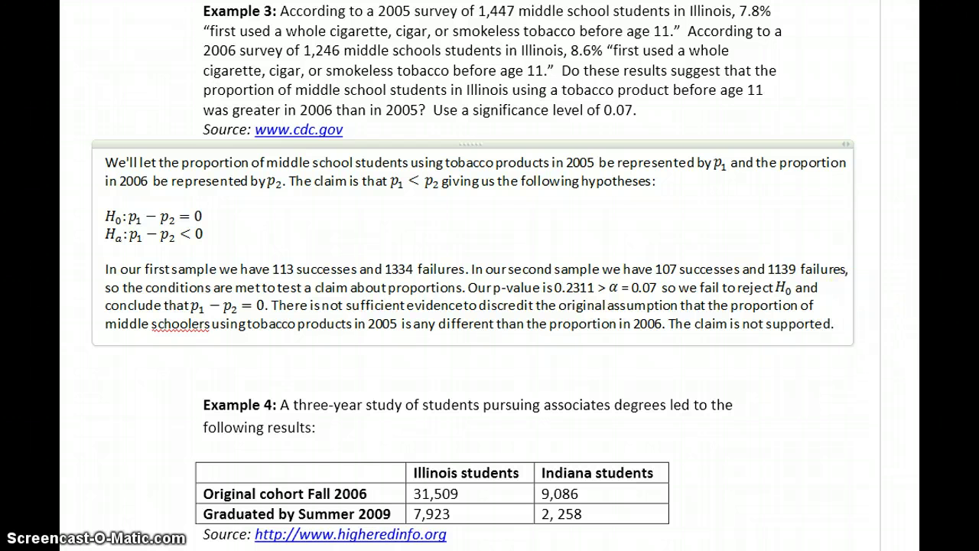
scroll(473, 274, "down", 10)
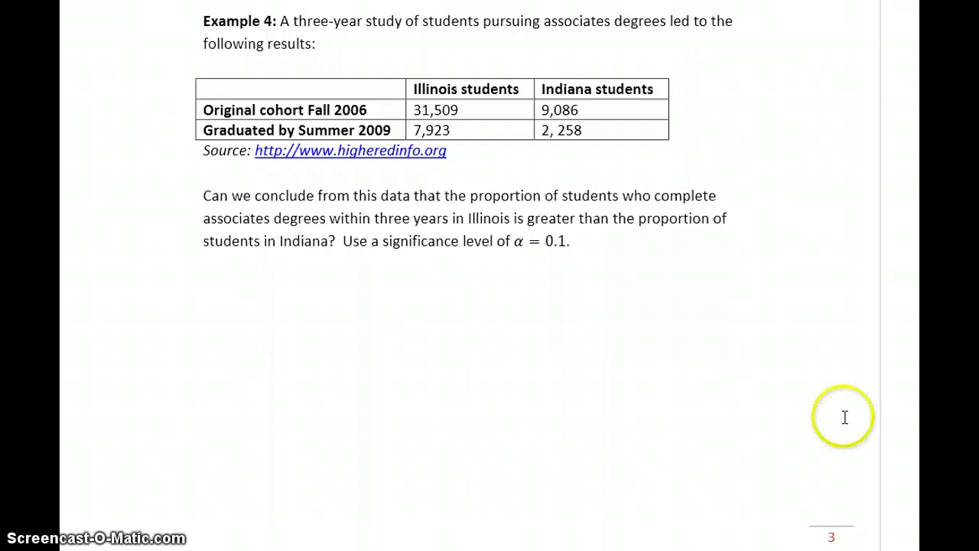
Start a widened note below Example 4 defining p₁ for Illinois and p₂ for Indiana degree completion.
left_click(96, 269)
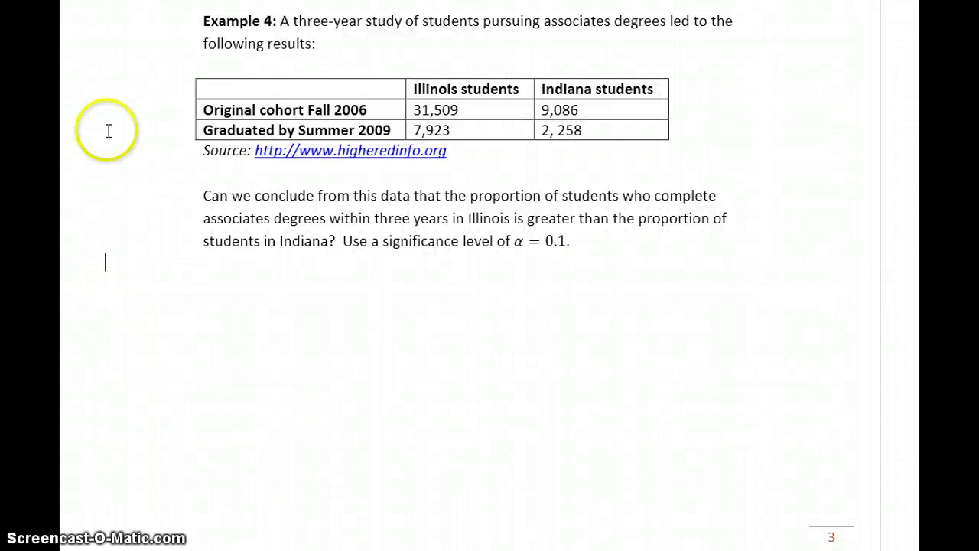
type("Let the proportion of students in Illinois who complete an ass")
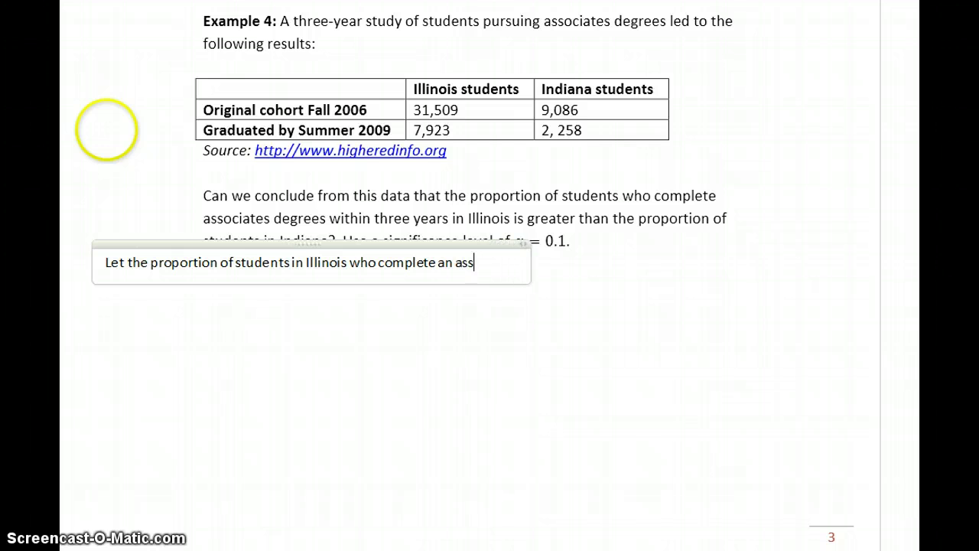
type("ociates degree")
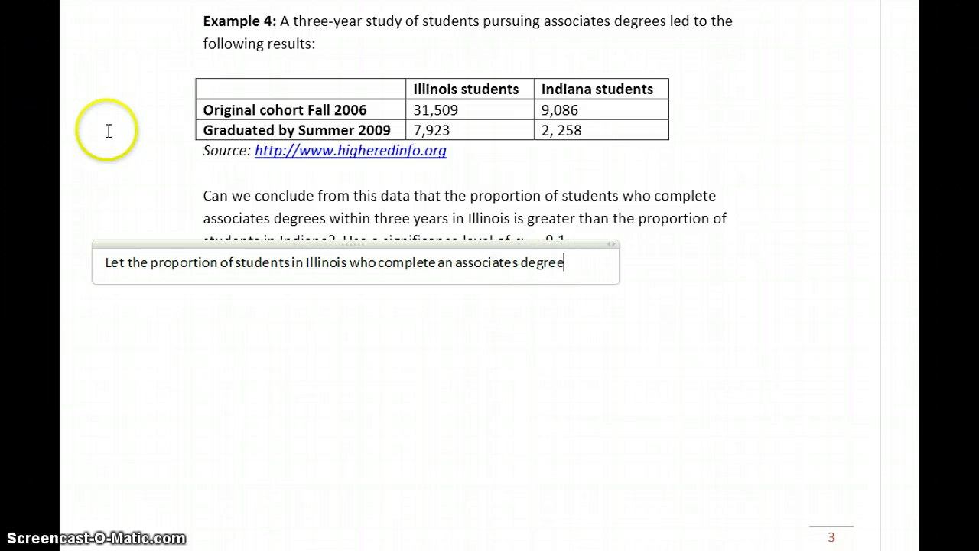
type(" within 3 ye")
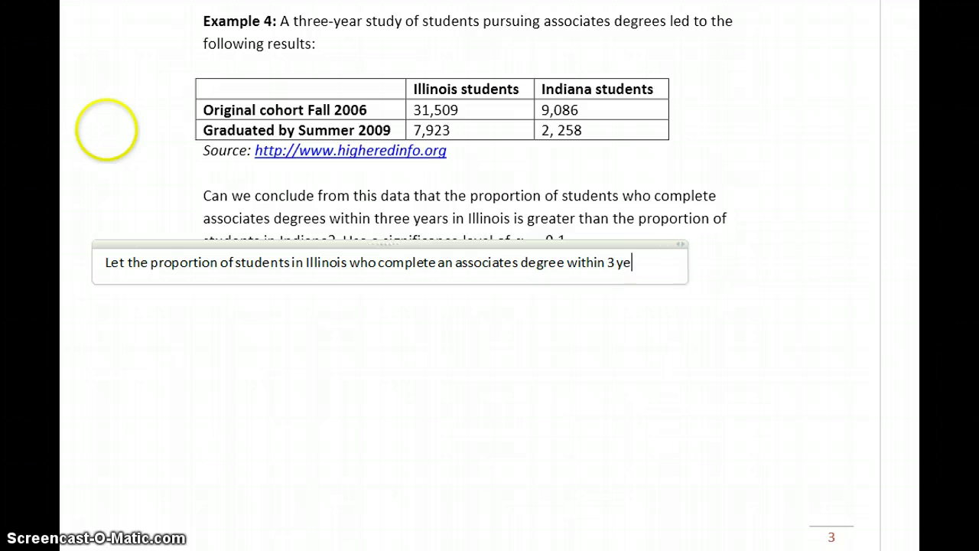
type("ars be represent")
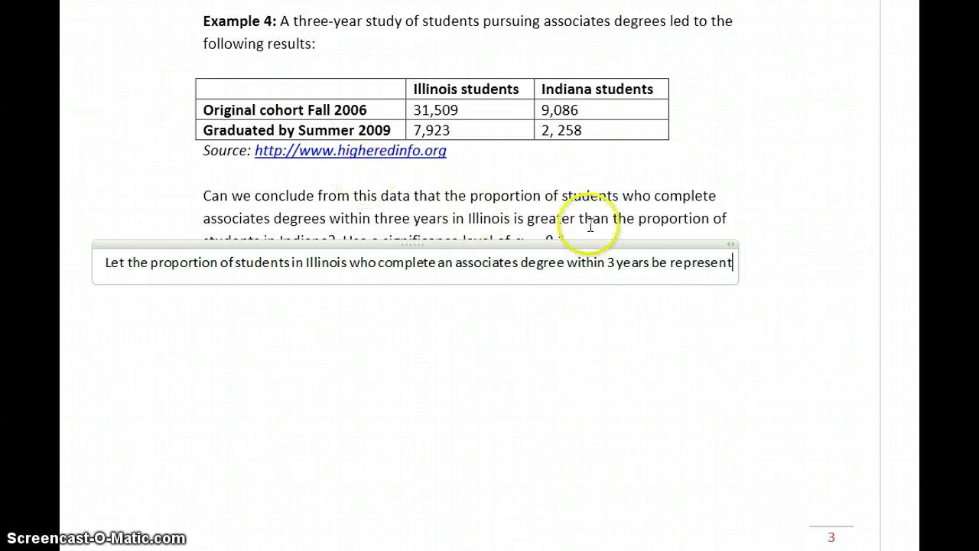
left_click_drag(727, 244, 860, 245)
type("ed by")
key("alt+equal")
type("p_1")
key("Right")
type("and the propor")
type("tion ")
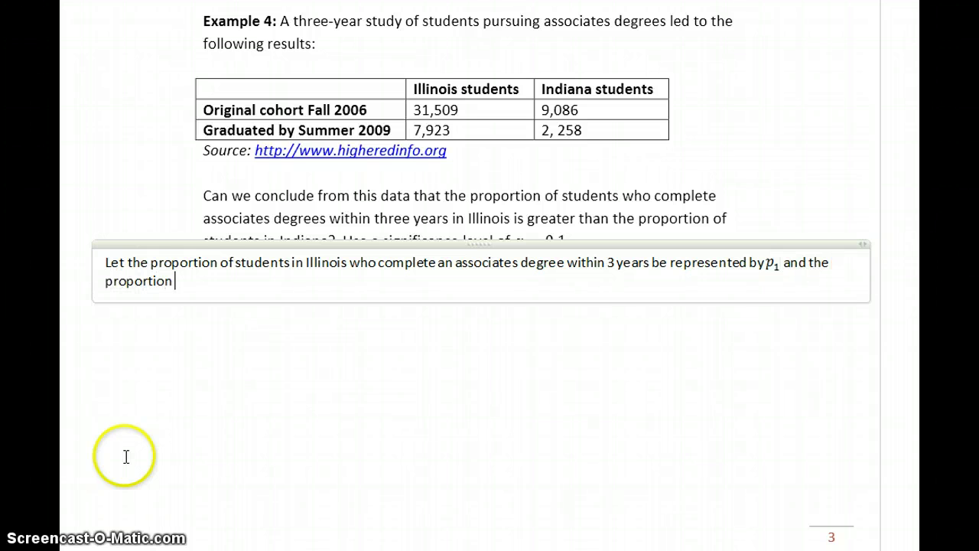
type("of student in Indian")
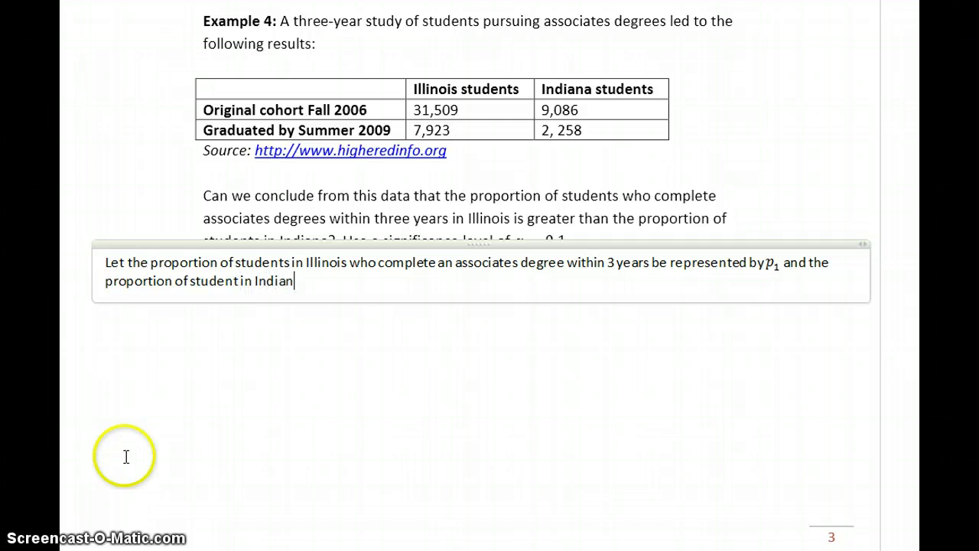
type("a be represented by")
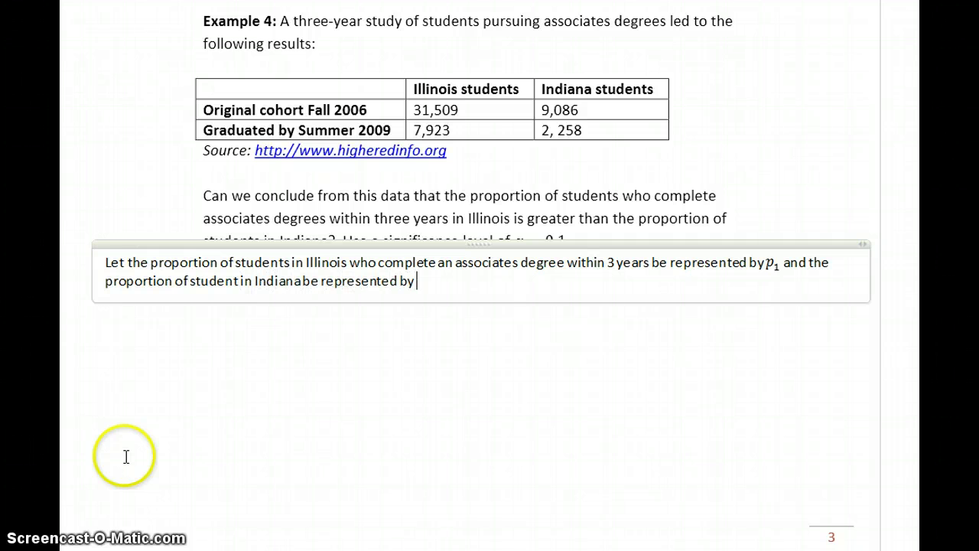
key("alt+equal")
type("p_2")
key("Right")
State the claim as the equation p₁ > p₂, leading into 'the following hypotheses:'.
type(". The claim")
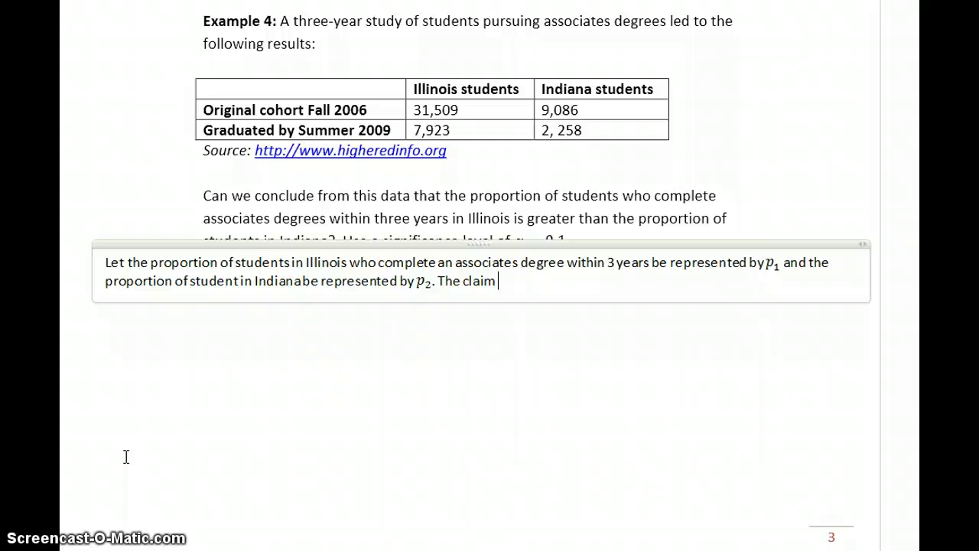
key("alt+equal")
type("p_1>p_2")
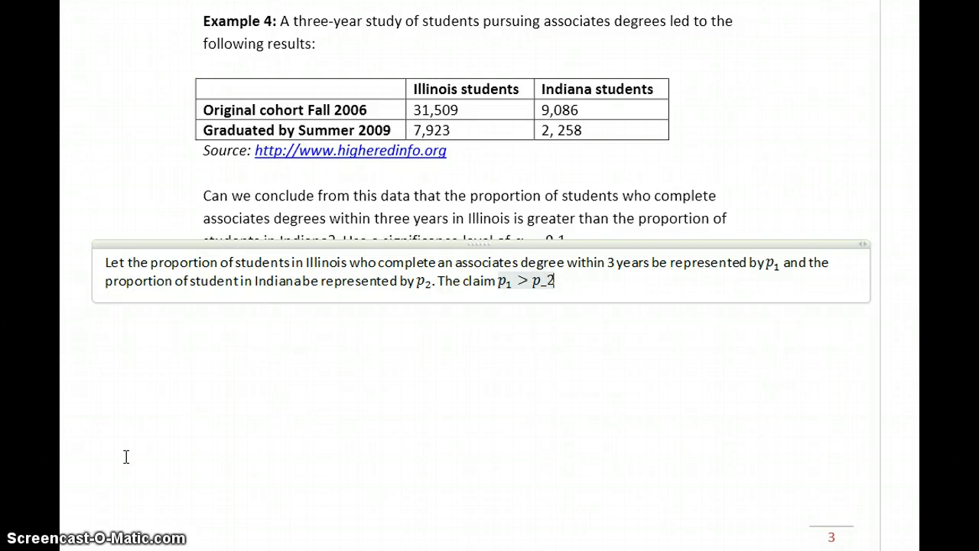
key("space")
key("Right")
type("leading us to ")
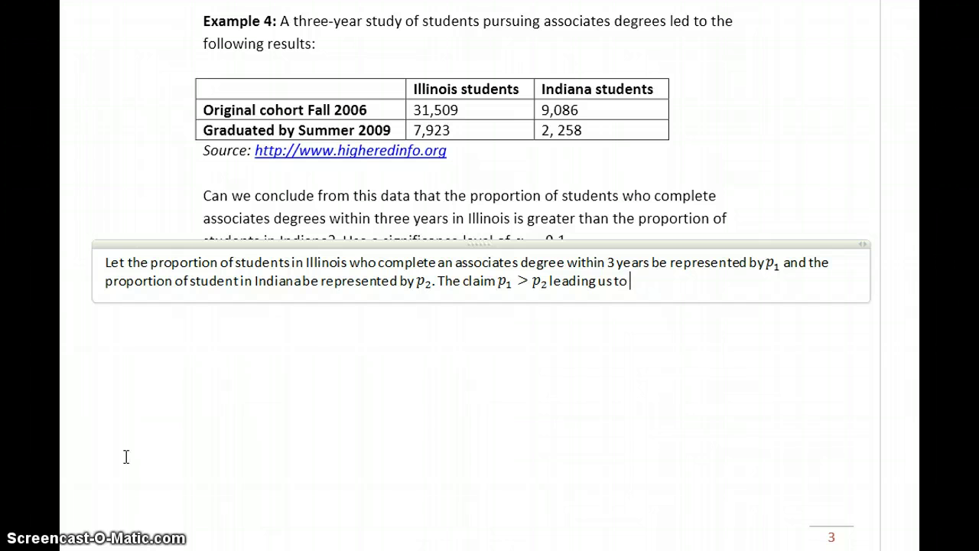
type("the following hypotheses:")
Write the hypothesis equations H₀: p₁ − p₂ = 0 and Hₐ: p₁ − p₂ > 0 on separate lines.
key("Return")
key("alt+equal")
type("H-)")
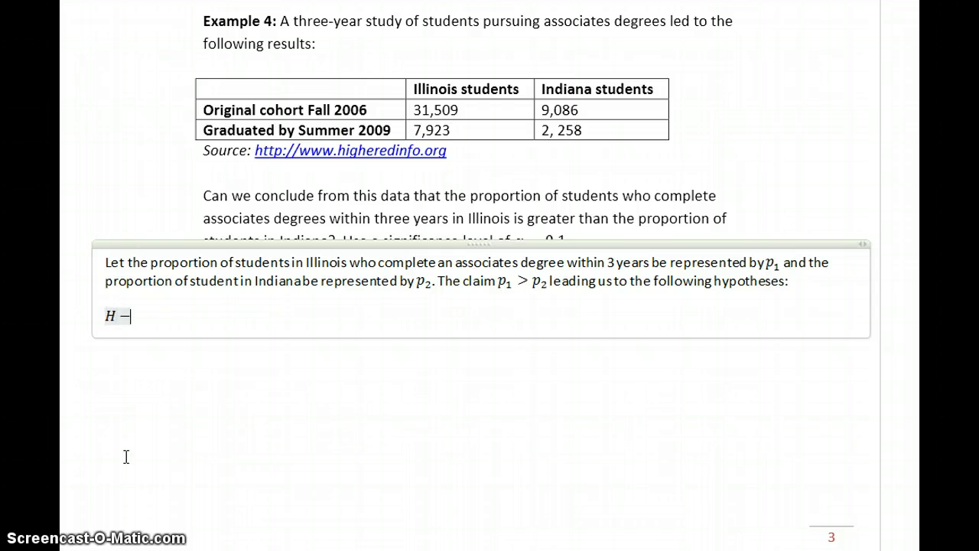
key("BackSpace")
key("BackSpace")
type("_)")
key("BackSpace")
type("0:")
type("p_1-P")
key("BackSpace")
type("p_2=0")
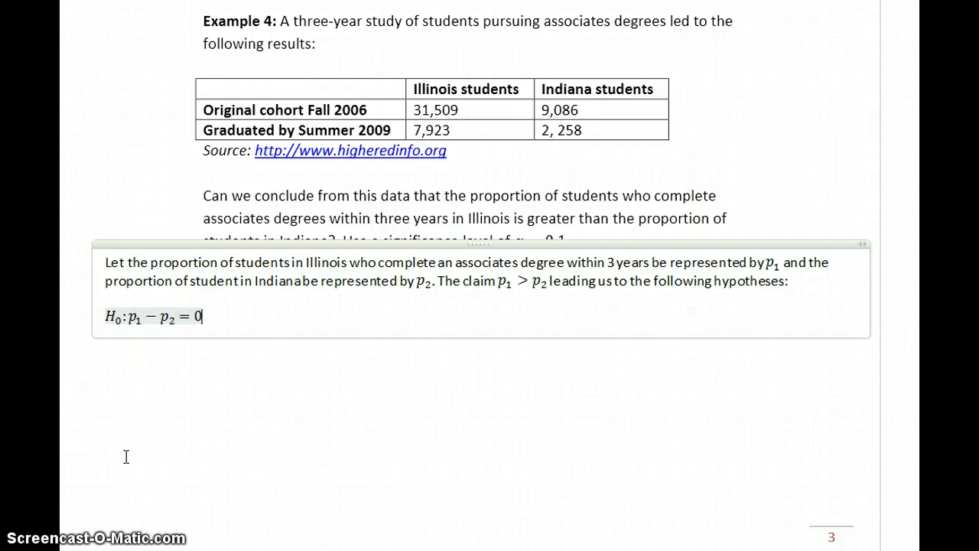
key("Return")
key("alt+equal")
type("H")
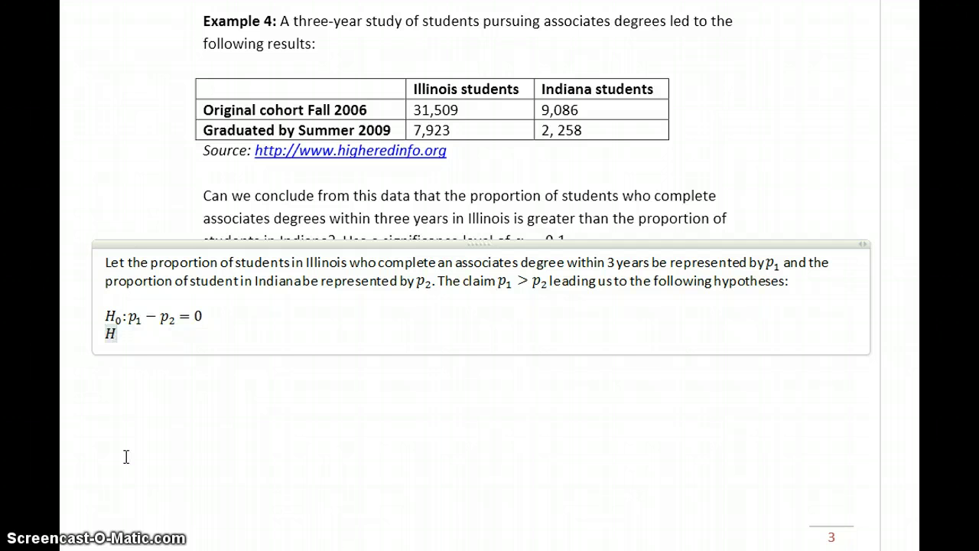
type("_a:p")
type("_1")
type("-p_2")
type(">0")
Record 7923/23,586 and 2,258/6,828 successes/failures for the two samples and state conditions are met.
key("Return")
key("Return")
type("In our fri")
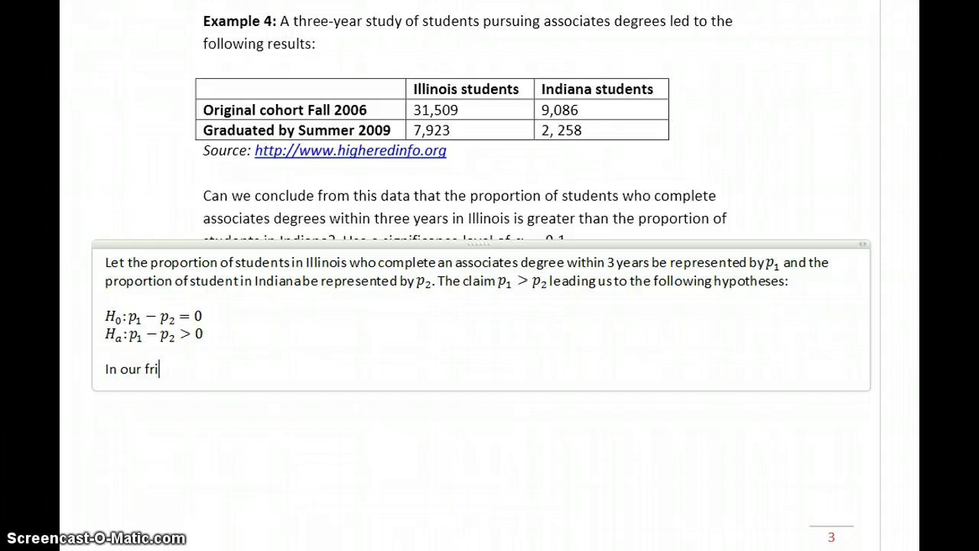
type("st sample we have ")
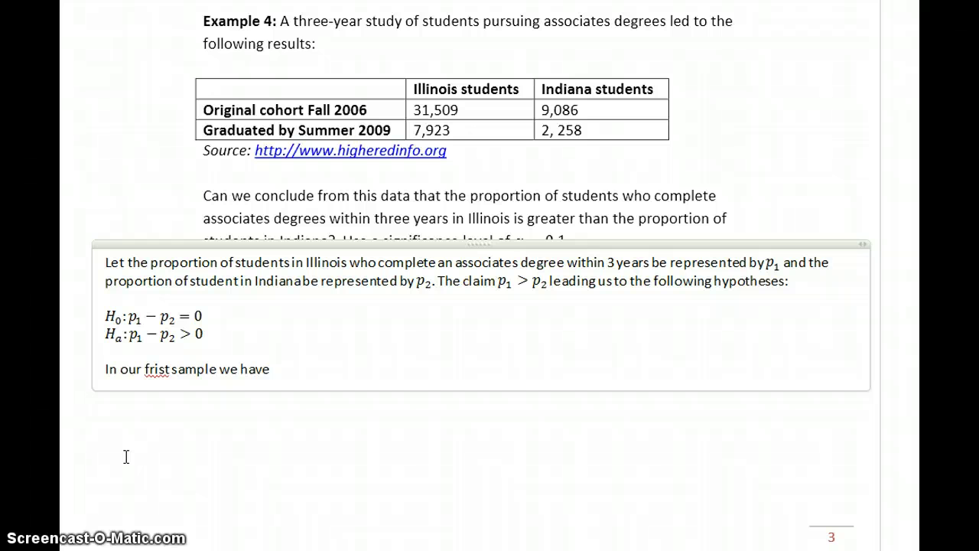
type("7923 successes")
double_click(156, 369)
type("first")
left_click(373, 371)
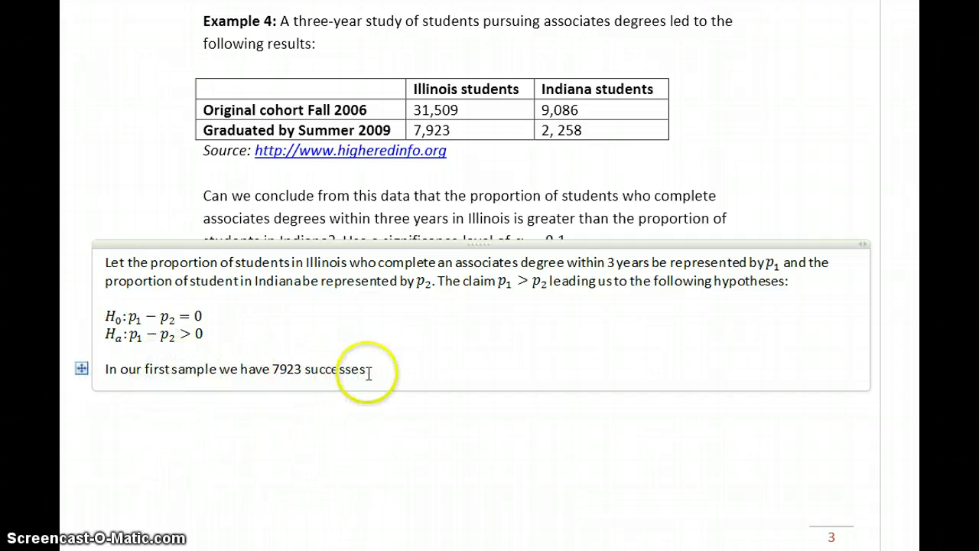
type("and")
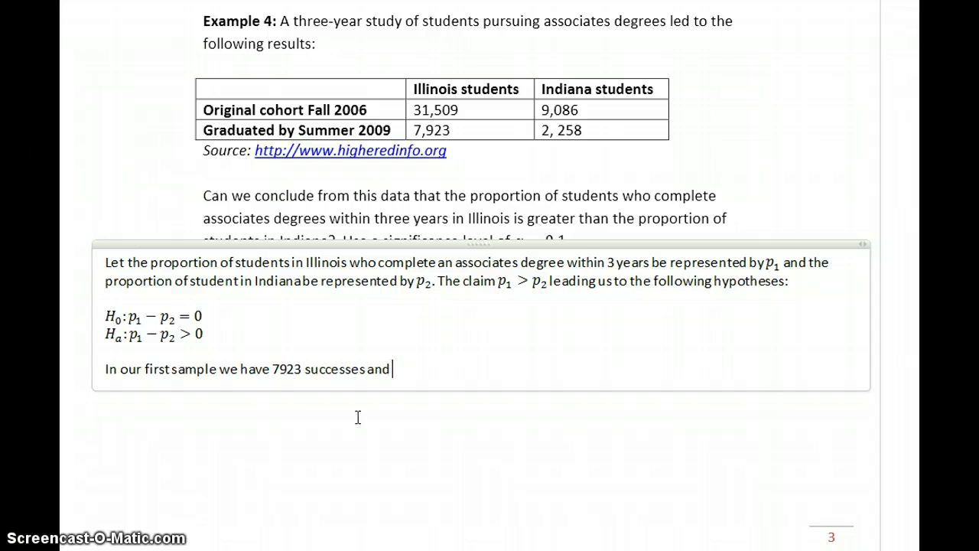
type(" 23,586 failures")
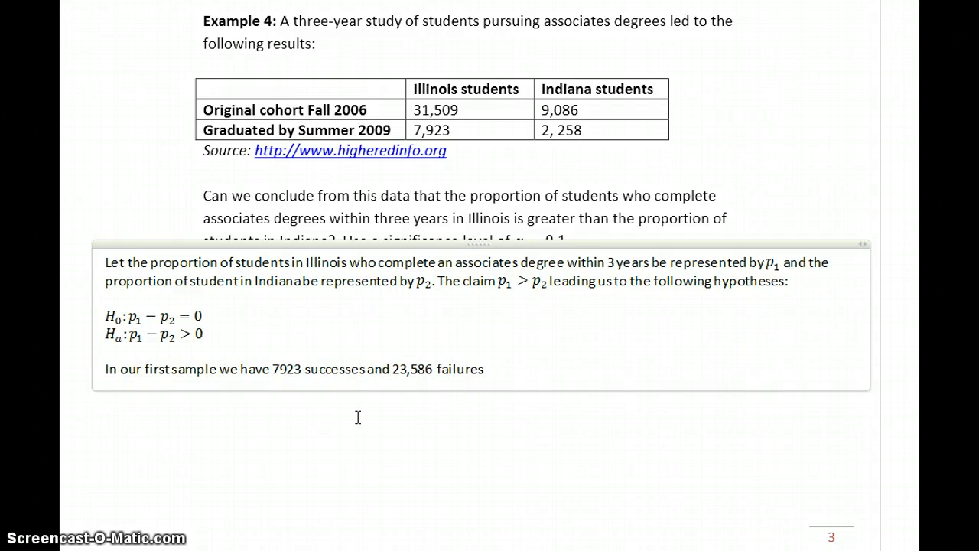
type(". In our second sample we have 2,2")
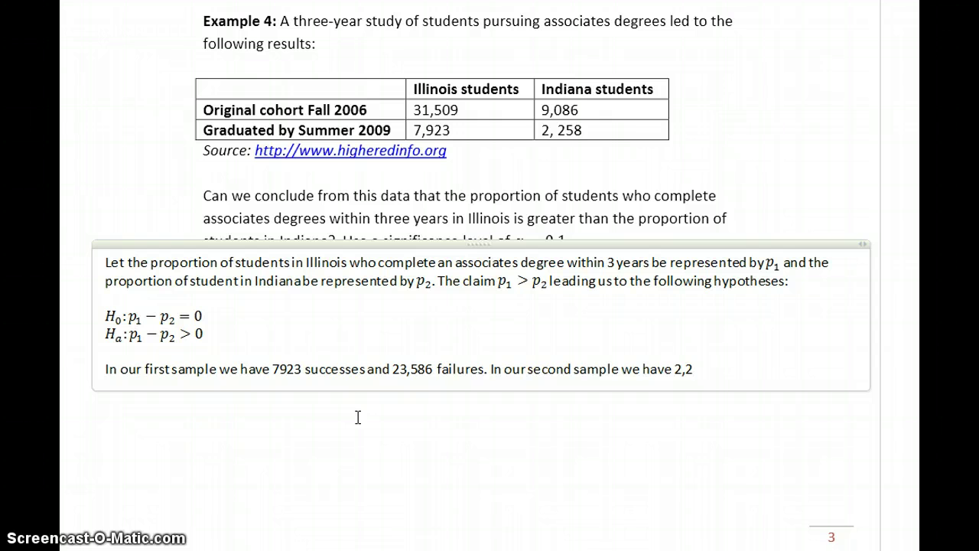
type("58 successe")
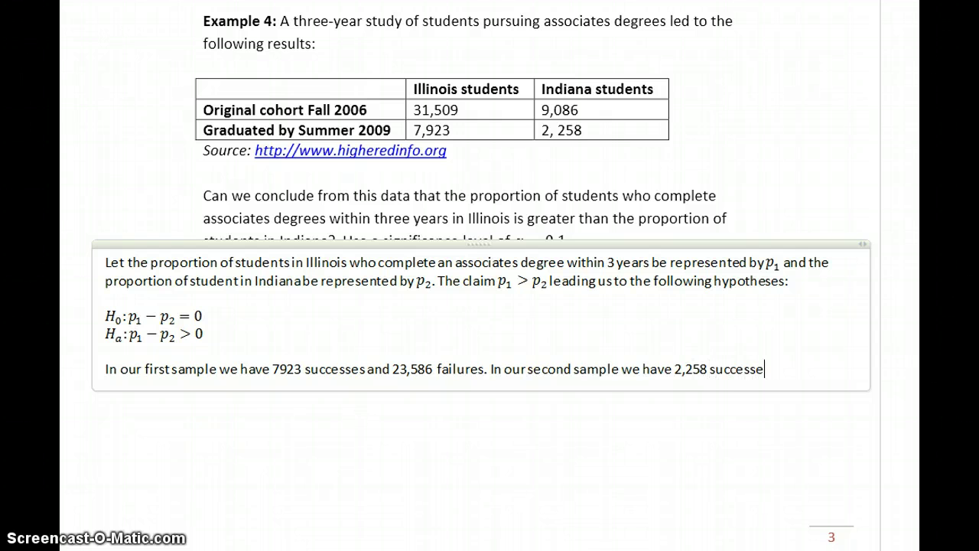
type("s and 6,828 failures, so the")
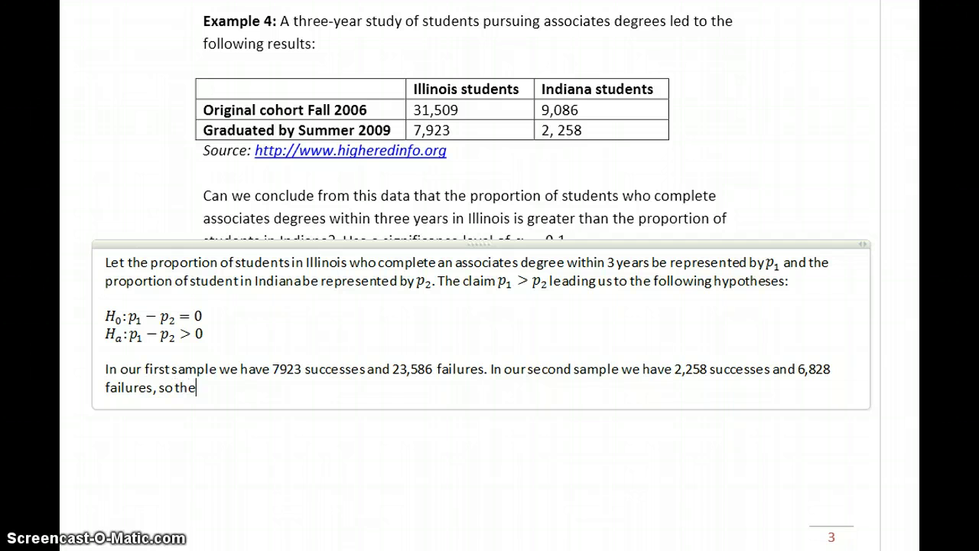
type(" conditions are met to ")
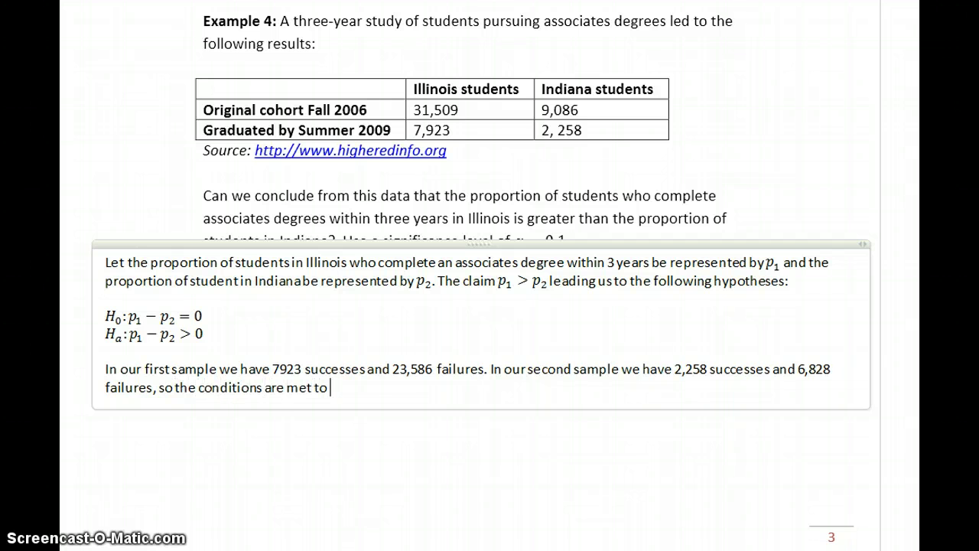
type("test claims about pro")
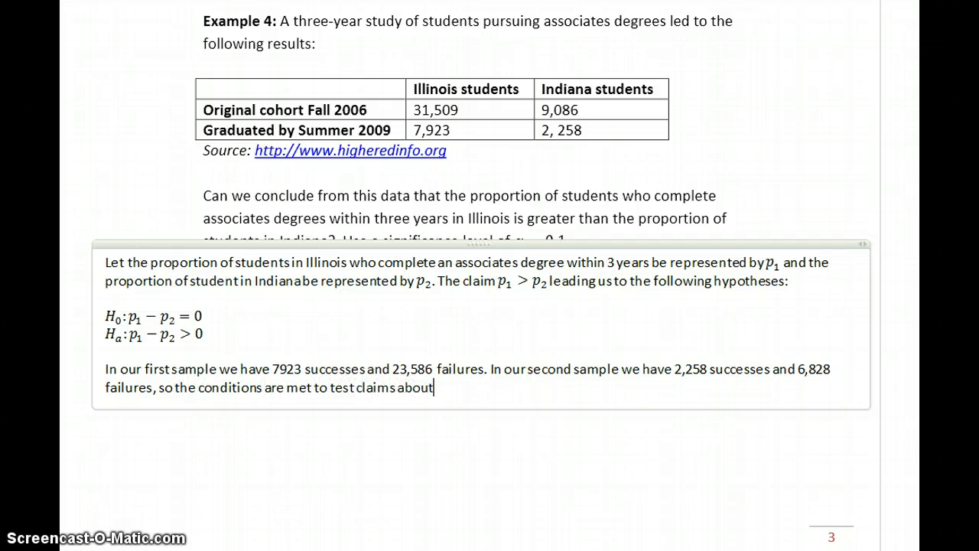
type("rtions")
key("BackSpace")
key("BackSpace")
key("BackSpace")
key("BackSpace")
key("BackSpace")
key("BackSpace")
type("tions.")
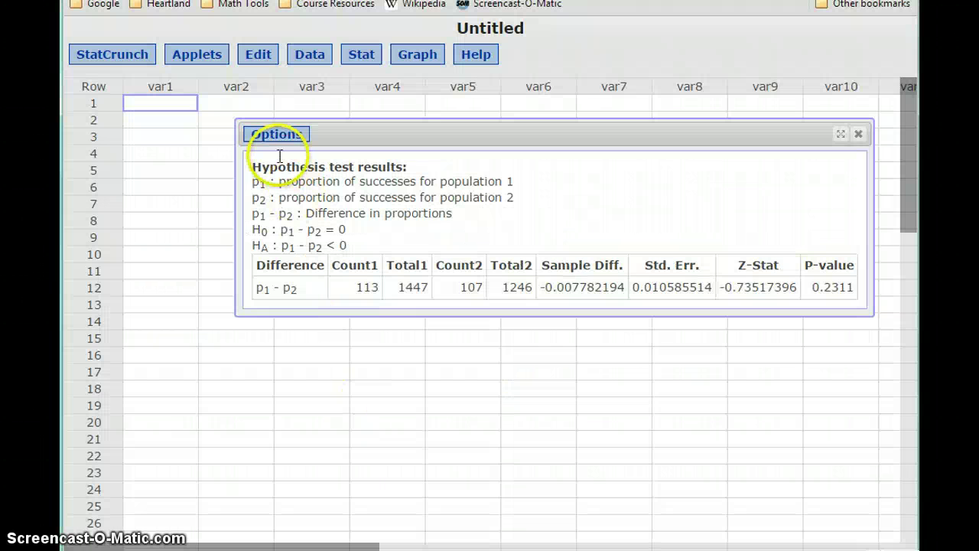
Edit the earlier two-sample proportion test to use 7923 of 31509 and 2258 of 9086.
left_click(268, 133)
left_click(269, 156)
left_click_drag(431, 136, 372, 133)
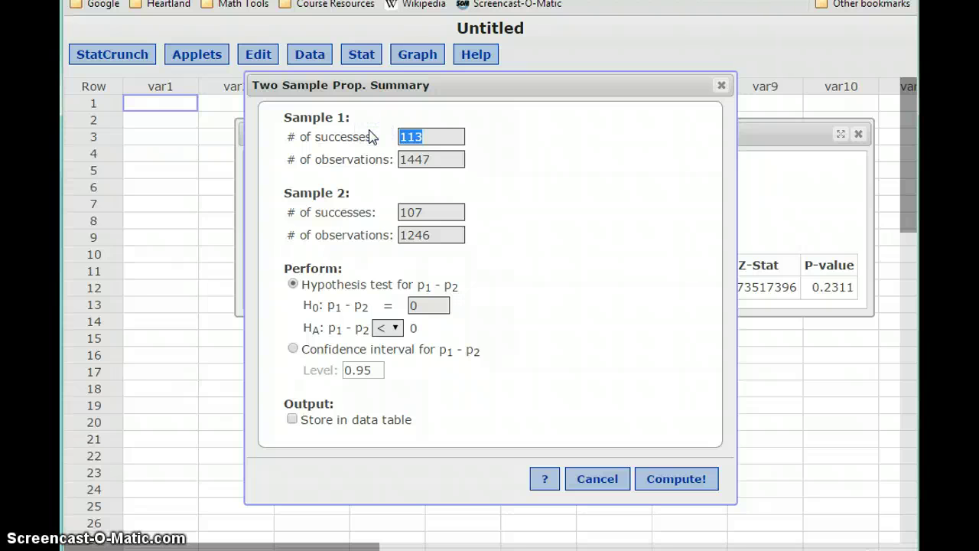
type("7923")
key("Tab")
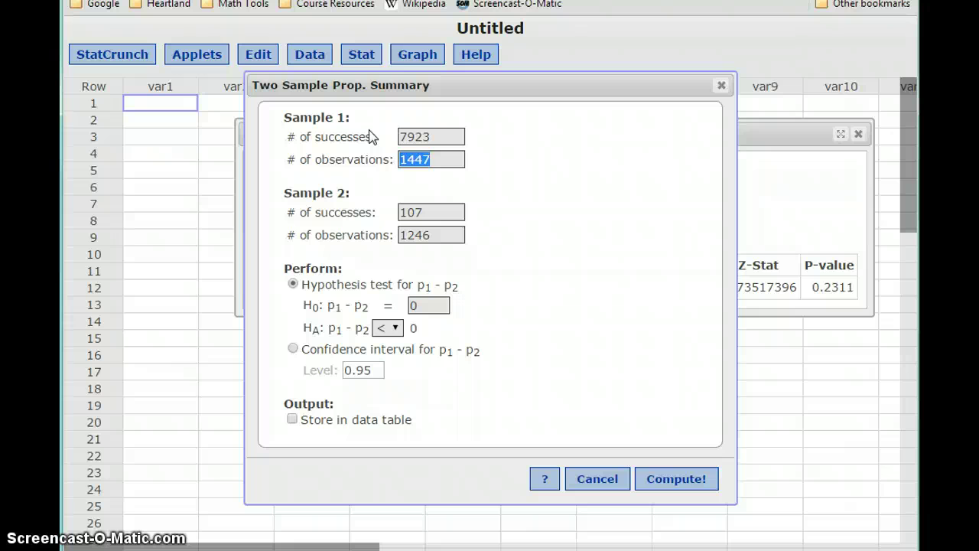
type("31509")
key("Tab")
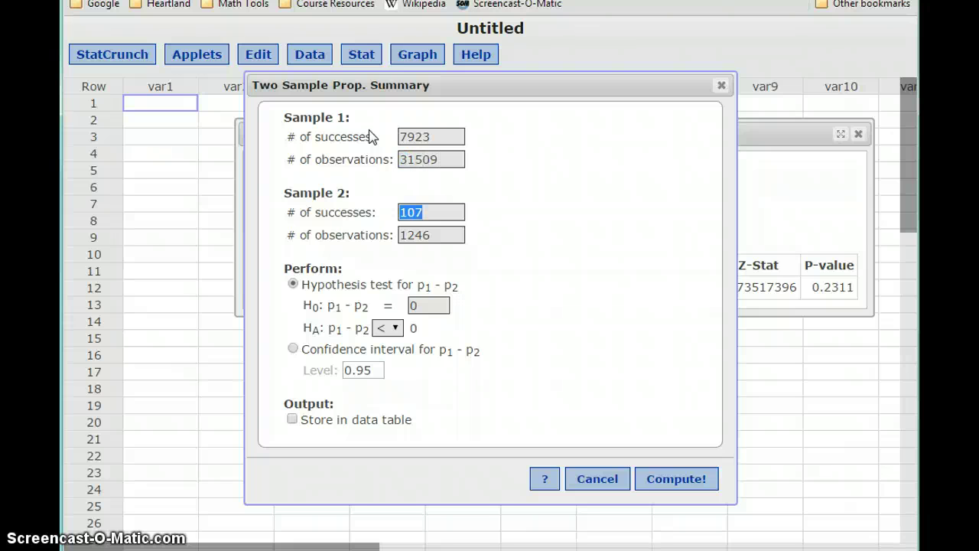
type("2258")
key("Tab")
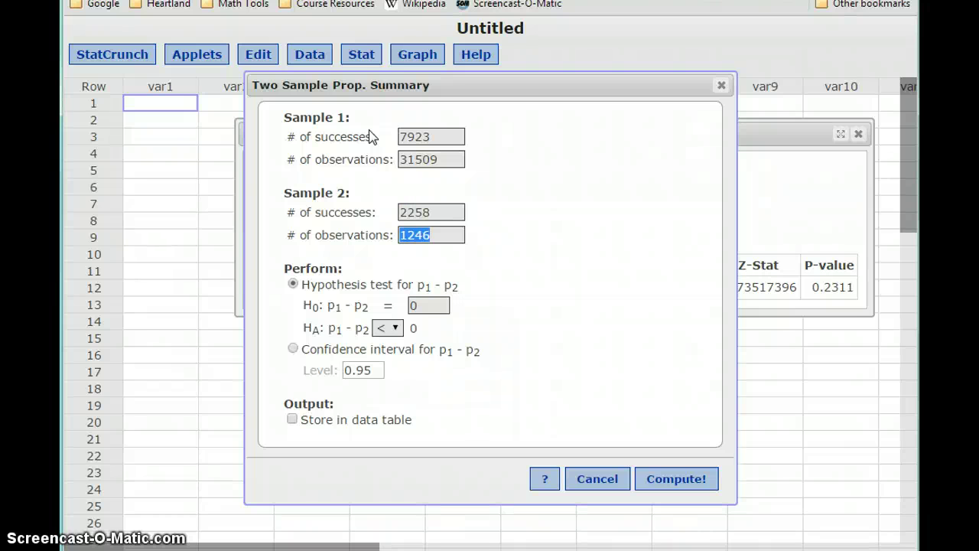
type("9086")
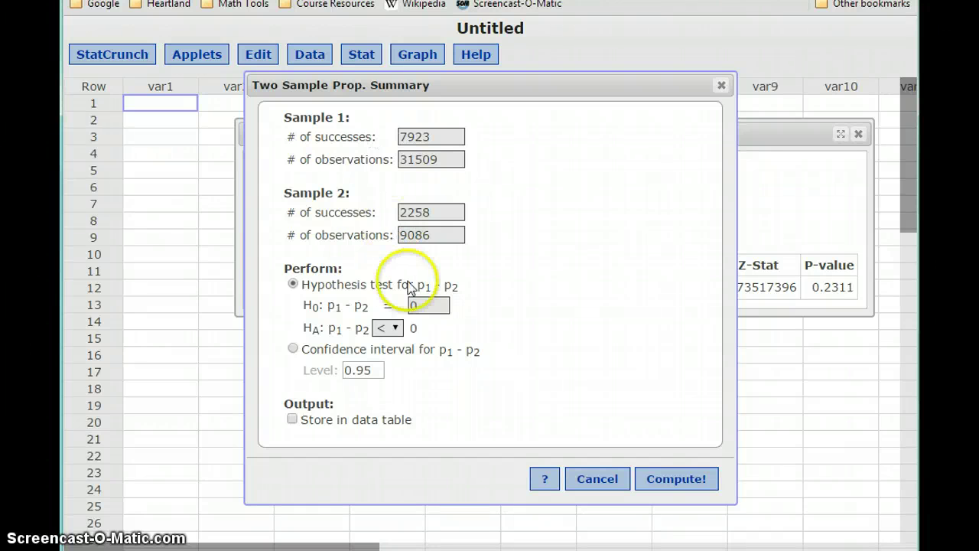
Set the alternative to p1 − p2 > 0, compute, and select the P-value 0.2846.
left_click(392, 328)
left_click(385, 394)
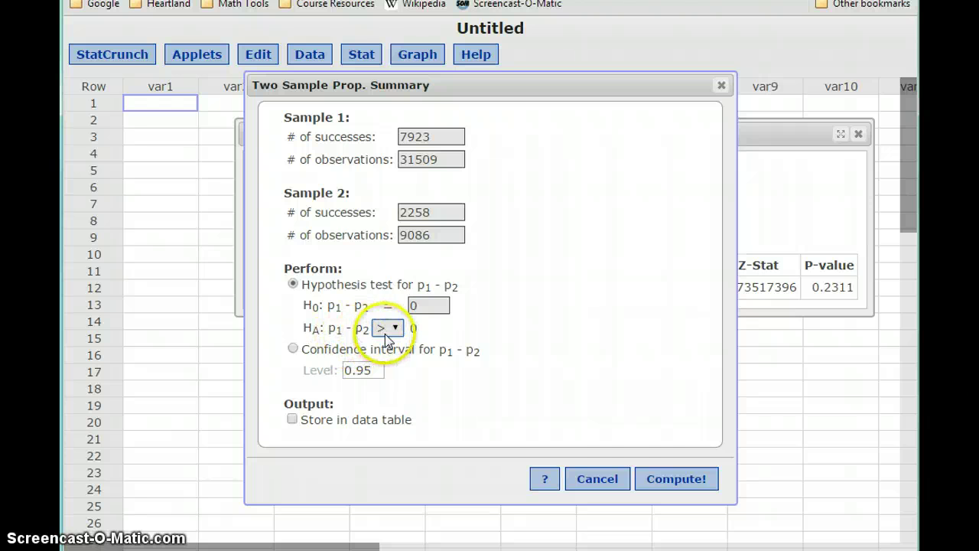
left_click(672, 480)
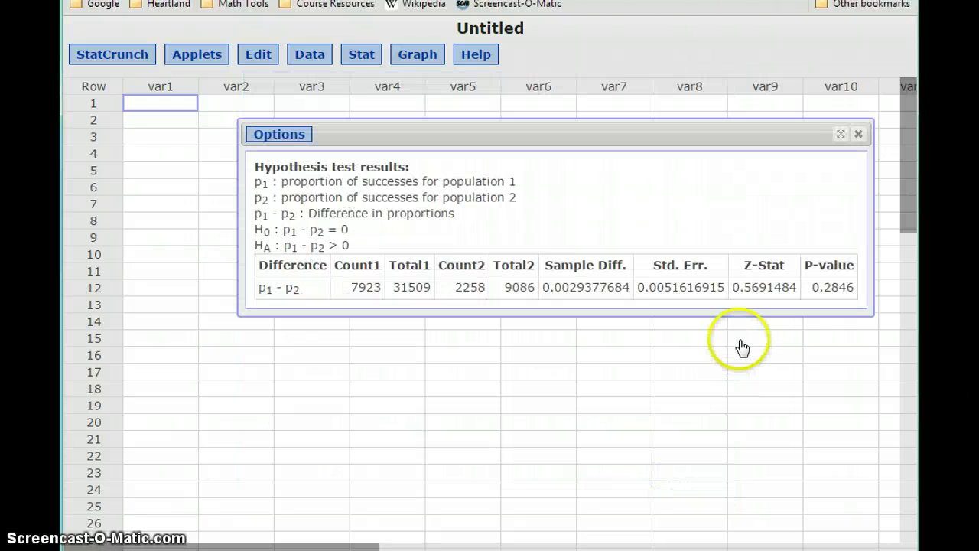
left_click_drag(813, 290, 855, 289)
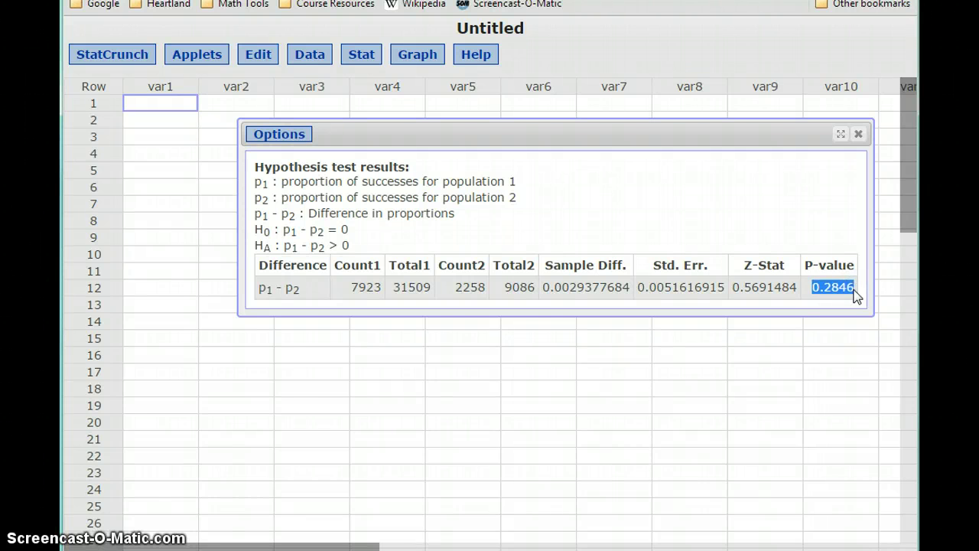
key("alt+Tab")
Write 'Our p-value is 0.2846 < α = 0.1 so we fail to reject H₀ and conclude that p₁ − p₂ = 0' with equations.
type("Our p-")
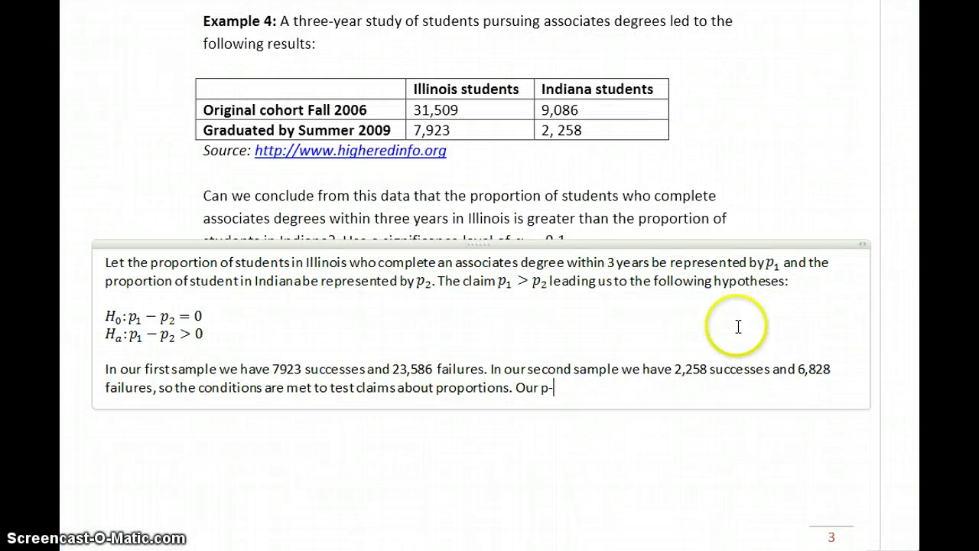
type("value is 0.2")
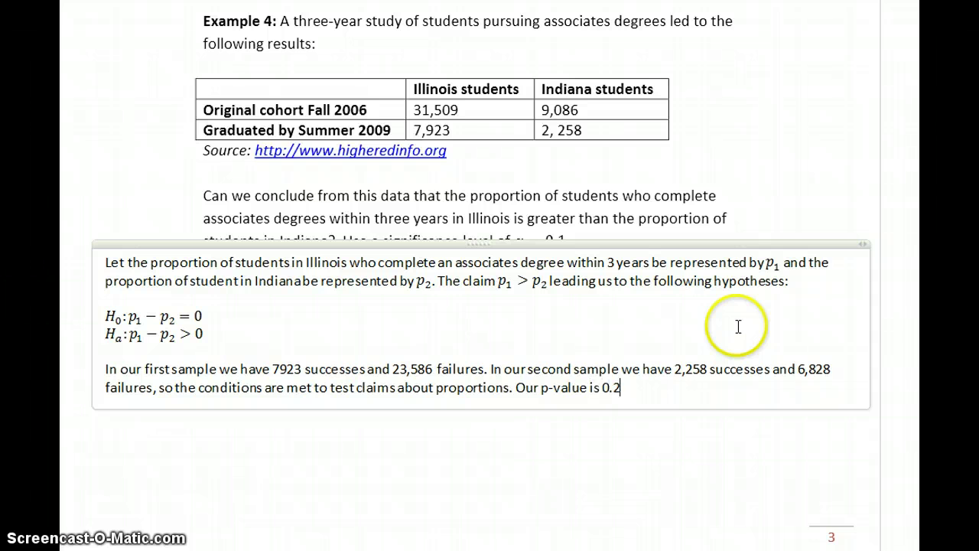
type("846 ")
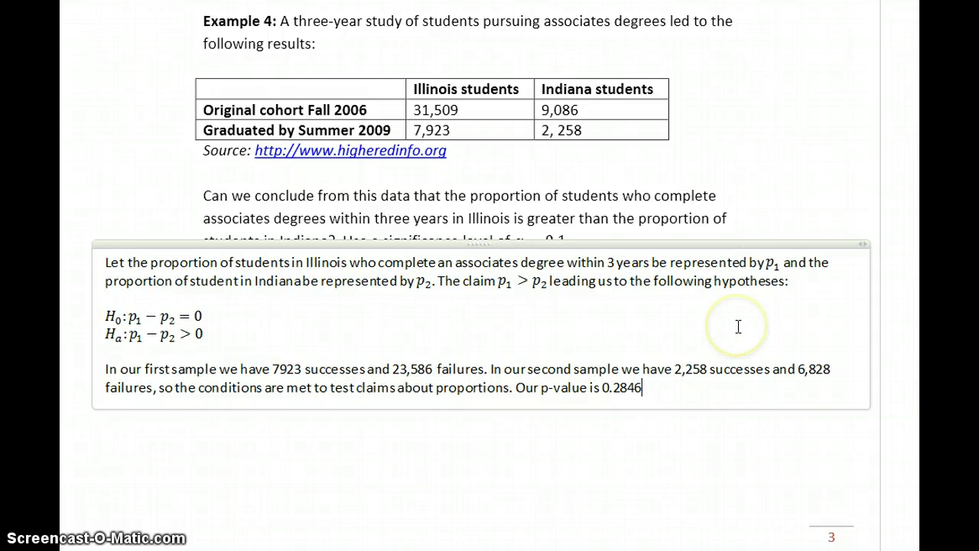
type("<")
key("alt+equal")
type("\\alp")
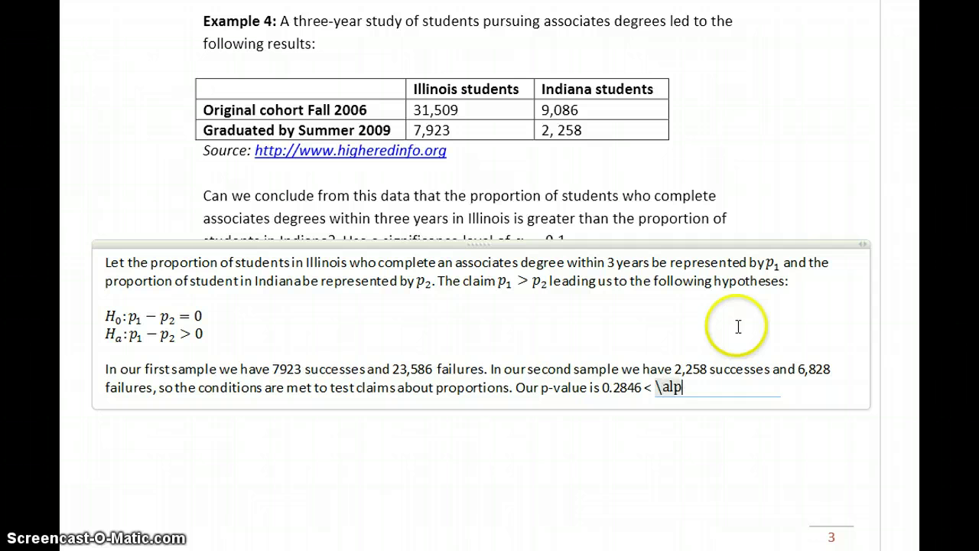
type("ha =0.1 so we")
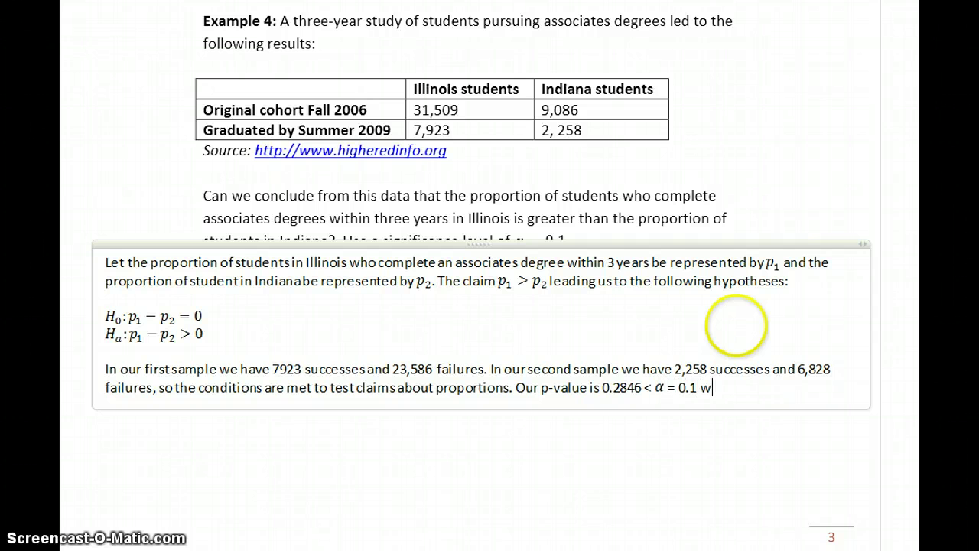
key("BackSpace")
key("BackSpace")
key("BackSpace")
key("BackSpace")
key("BackSpace")
type("so we fail to rejec")
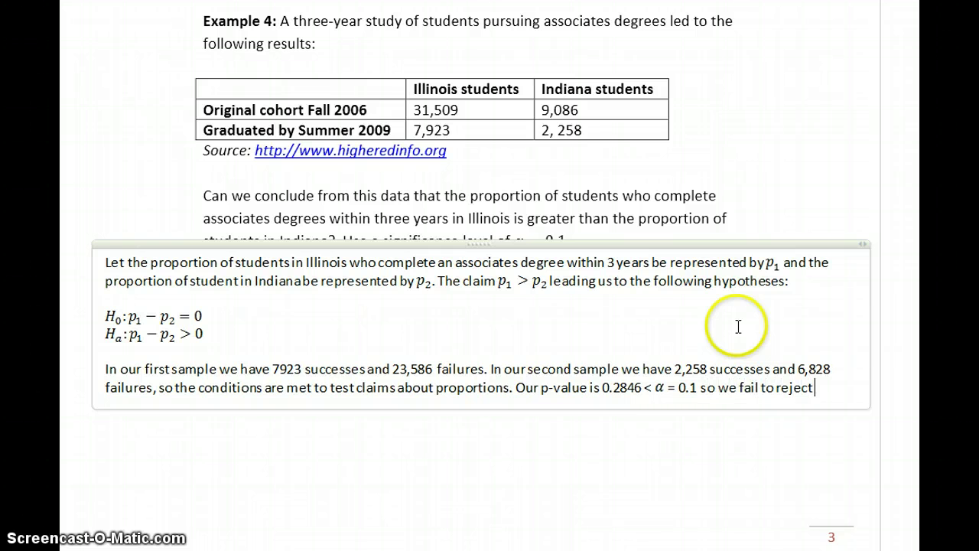
type("t")
key("alt+equal")
type("H_0  and conclude that")
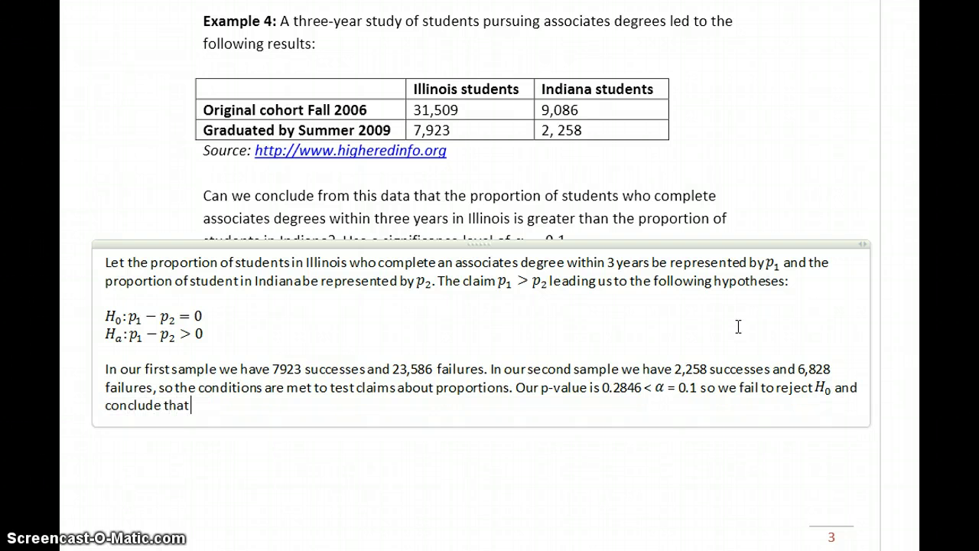
key("alt+equal")
type("p_1-")
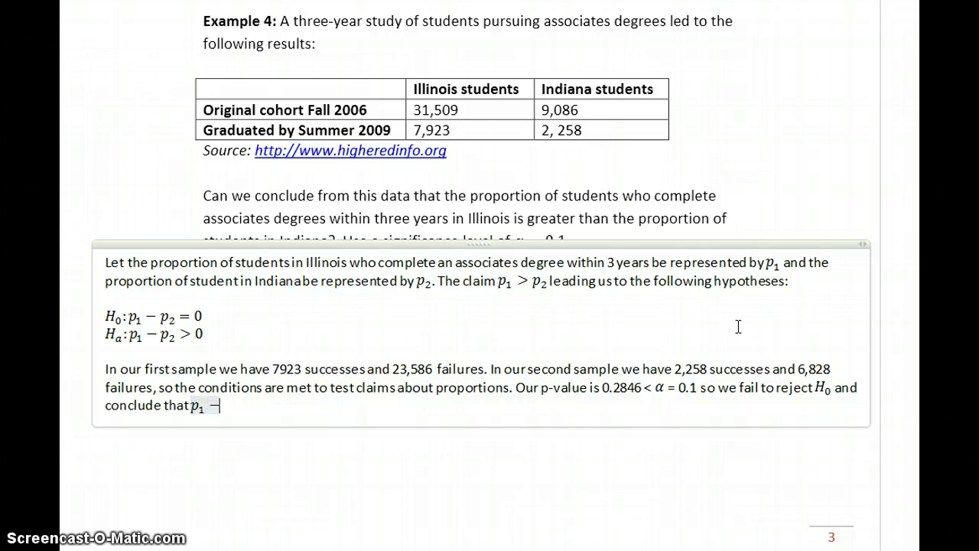
type("p")
type("_2=0")
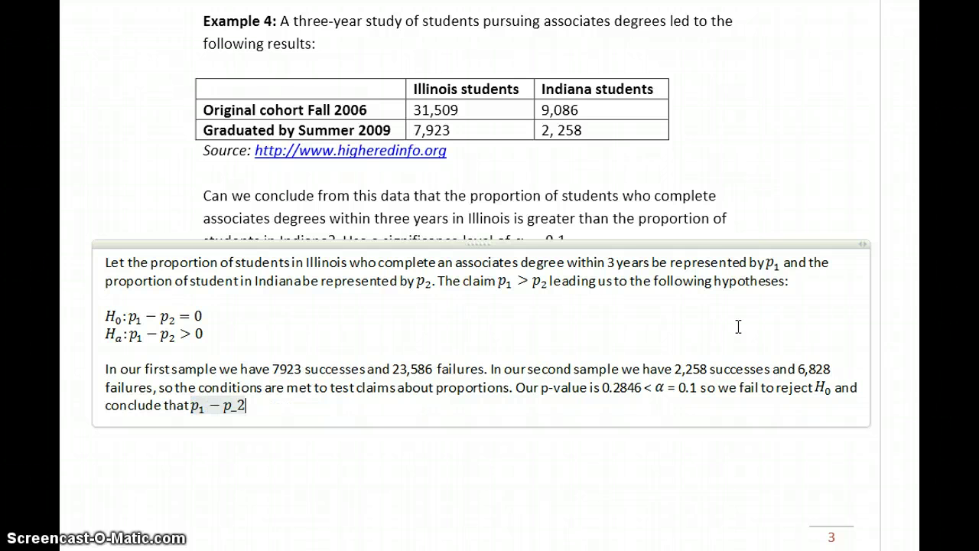
left_click(738, 326)
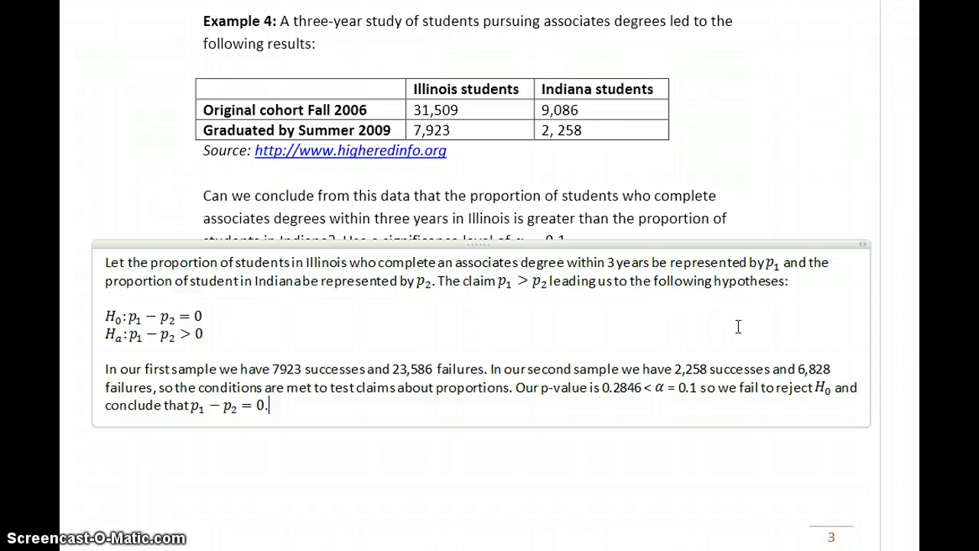
Write that there is no evidence against equal Illinois and Indiana proportions, ending 'The claim is not supported.'.
type(". There is not sufficient evidence to discredit the original assumption that the proportion of Illinois students who complete a")
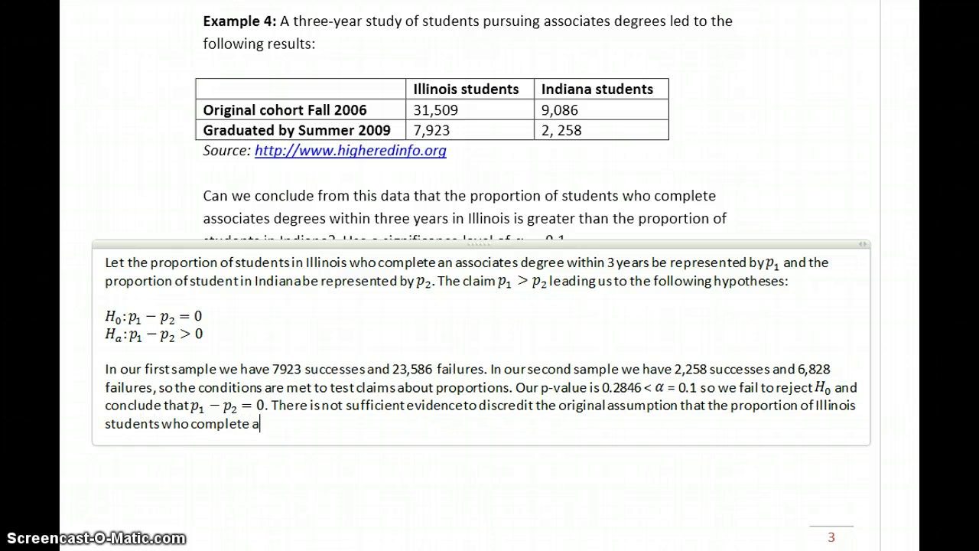
type("n associates w")
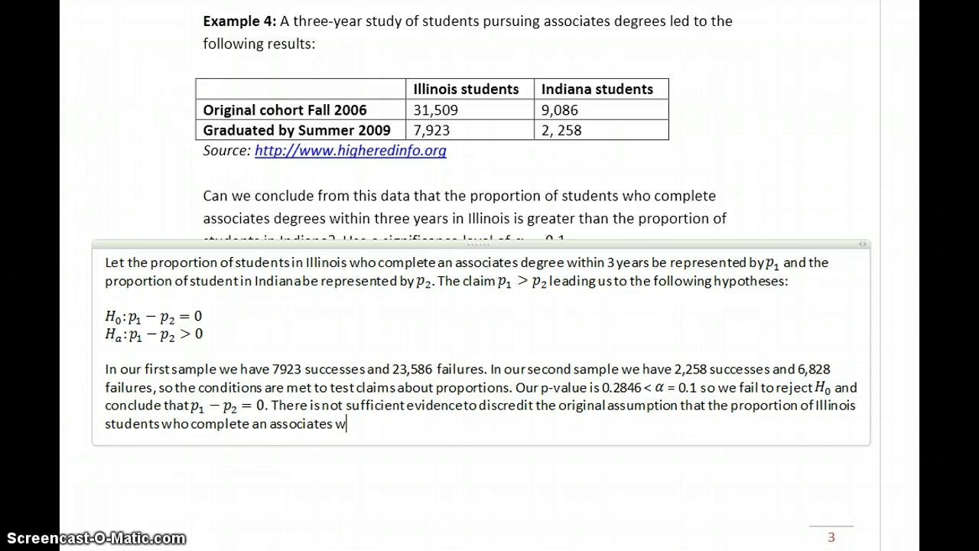
key("BackSpace")
type("degree within 3 years is any differ")
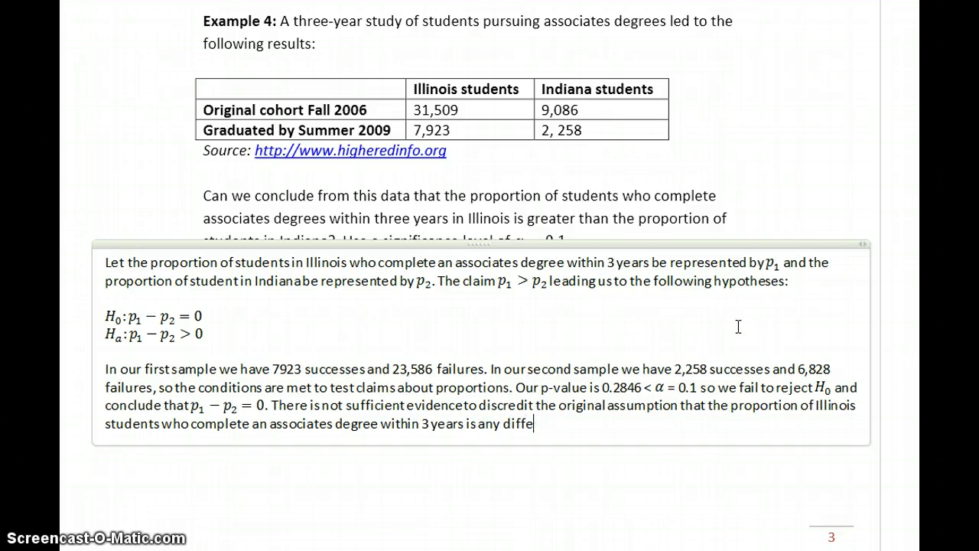
key("BackSpace")
key("BackSpace")
key("BackSpace")
key("BackSpace")
key("BackSpace")
key("BackSpace")
key("BackSpace")
key("BackSpace")
key("BackSpace")
key("BackSpace")
type("the same as the propor")
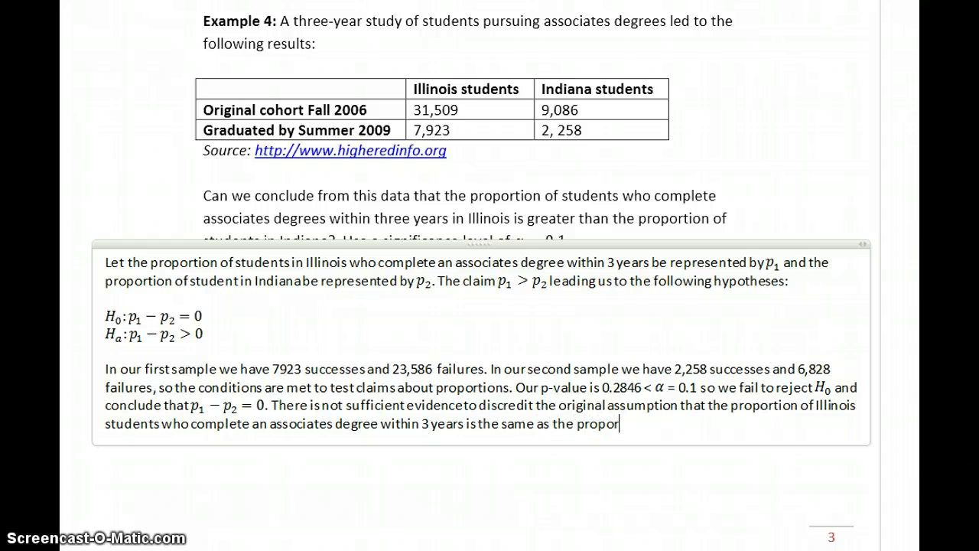
type("tion in Indiana.")
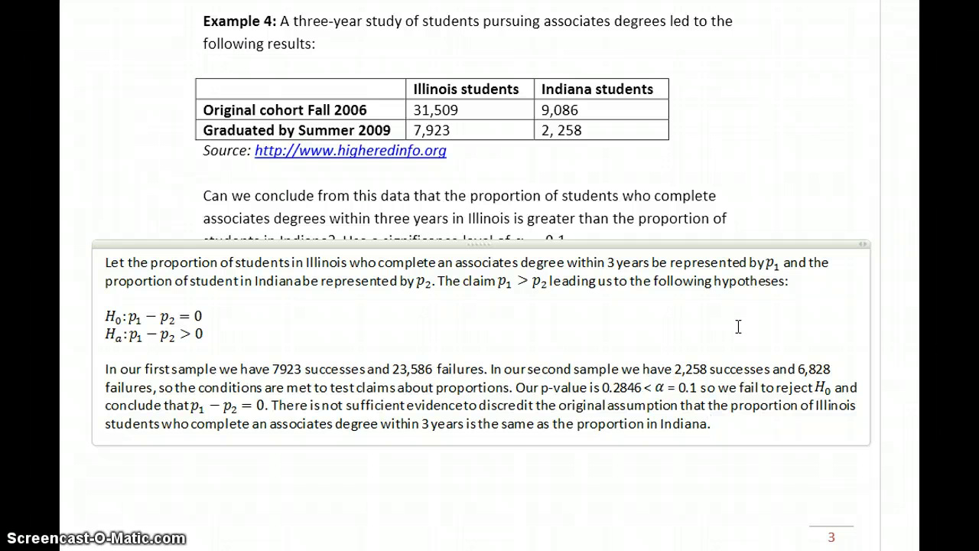
type(" The claim is no")
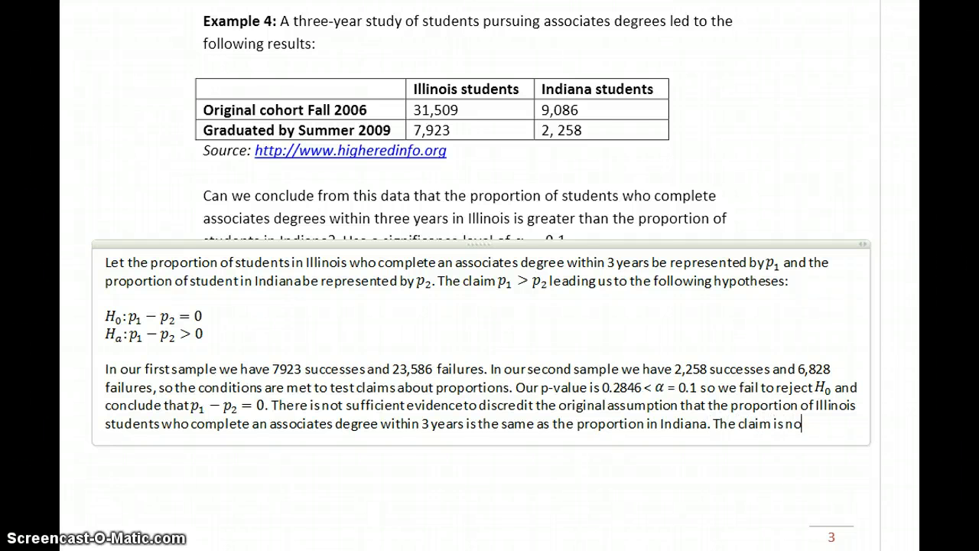
type("t supported.")
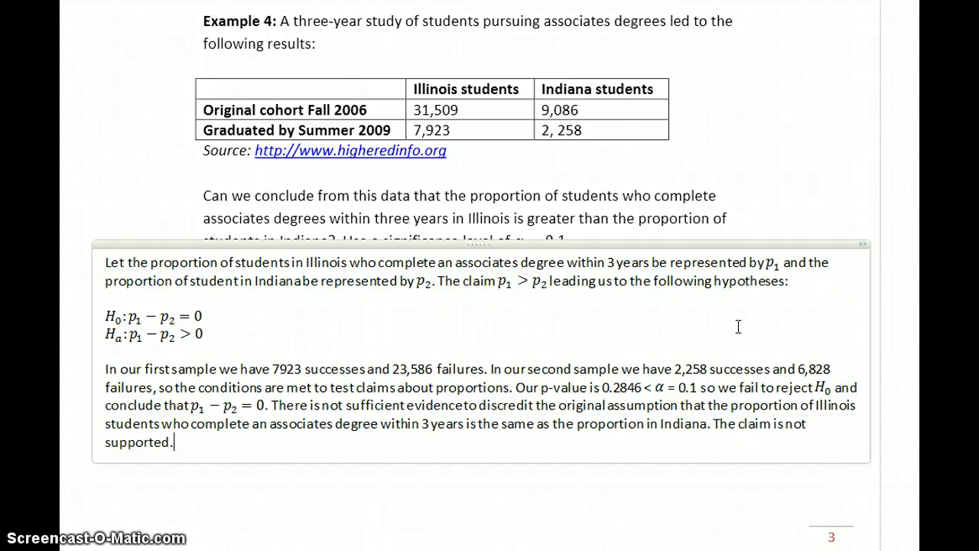